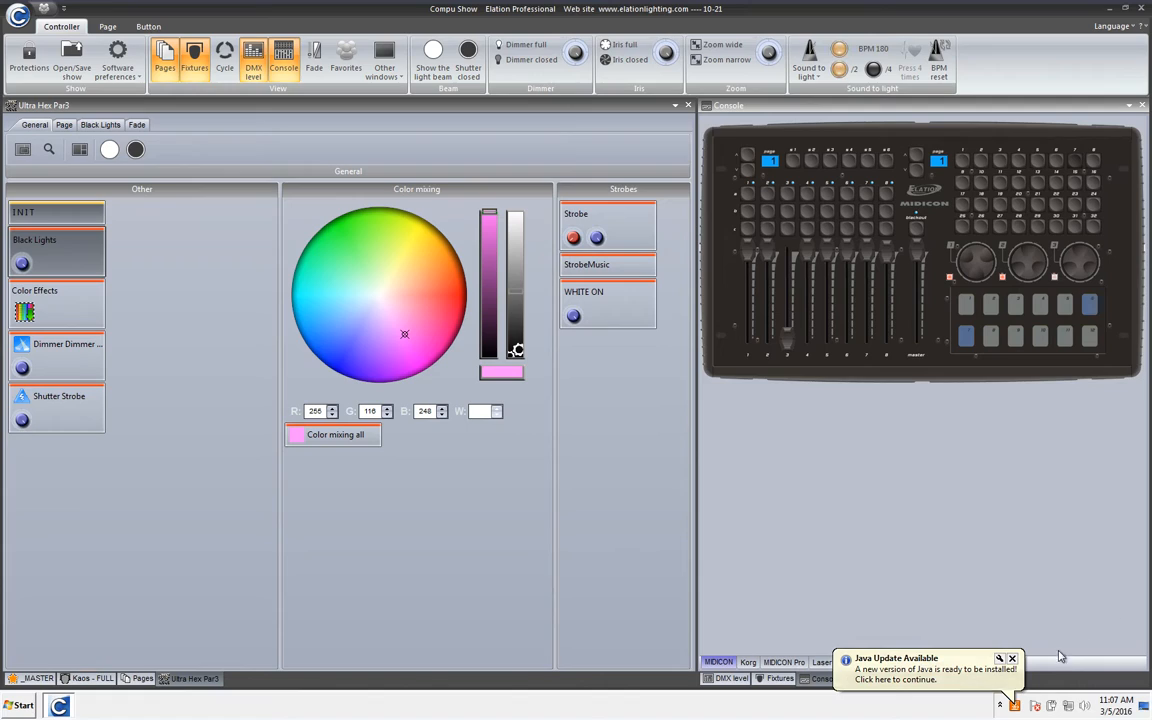
# Dismiss the Java update notice, view the _MASTER page and return to the Ultra Hex Par3 page
pyautogui.click(1012, 658)
pyautogui.click(35, 678)
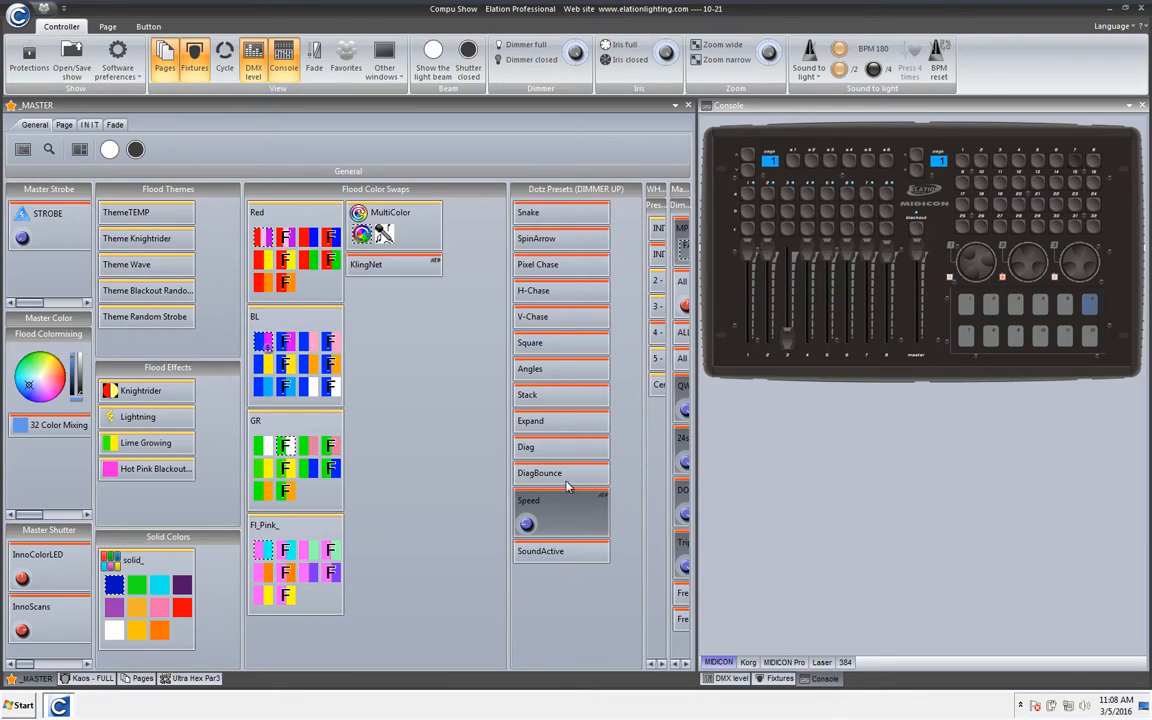
pyautogui.click(190, 679)
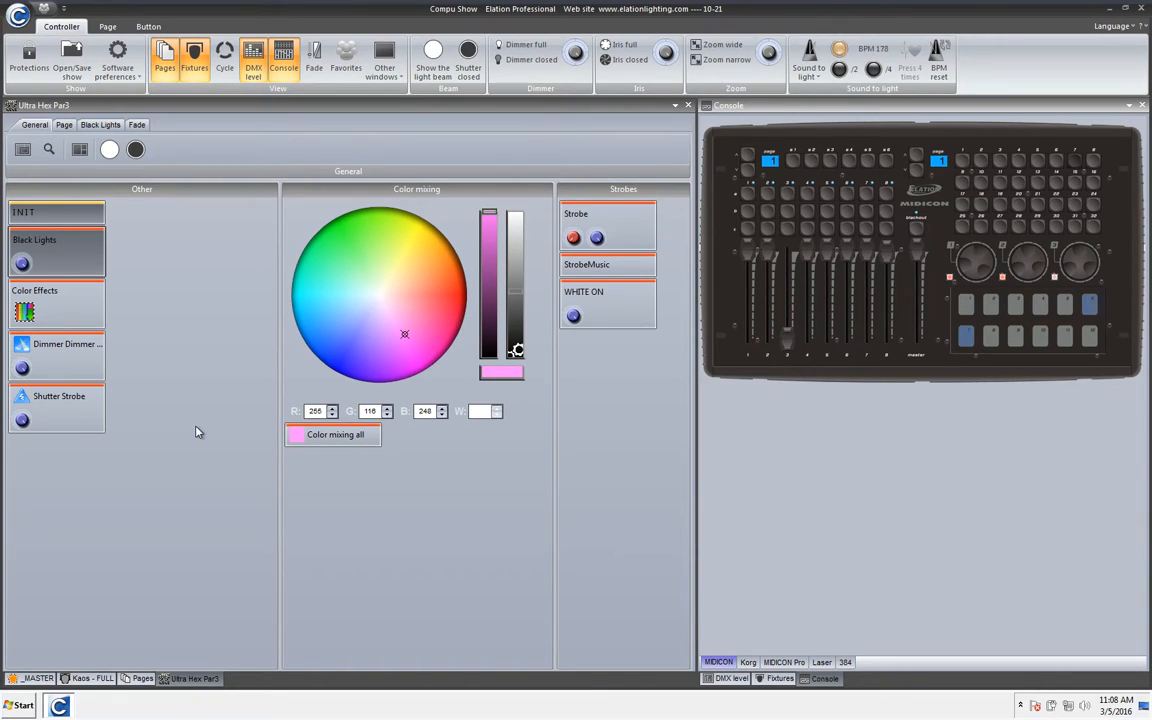
# Inspect the Black Lights switch's UV and dimmer channels in the editor, discarding changes, and glance at the _MASTER page
pyautogui.rightClick(62, 262)
pyautogui.click(55, 253)
pyautogui.doubleClick(55, 253)
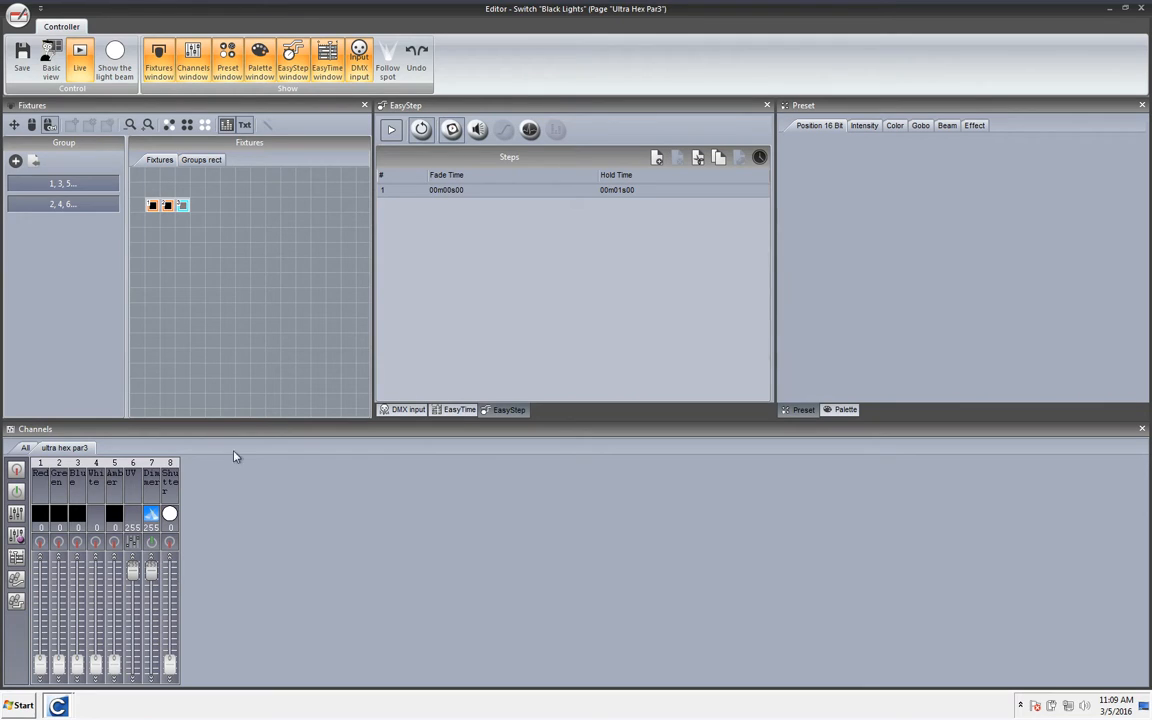
pyautogui.click(1140, 9)
pyautogui.click(589, 375)
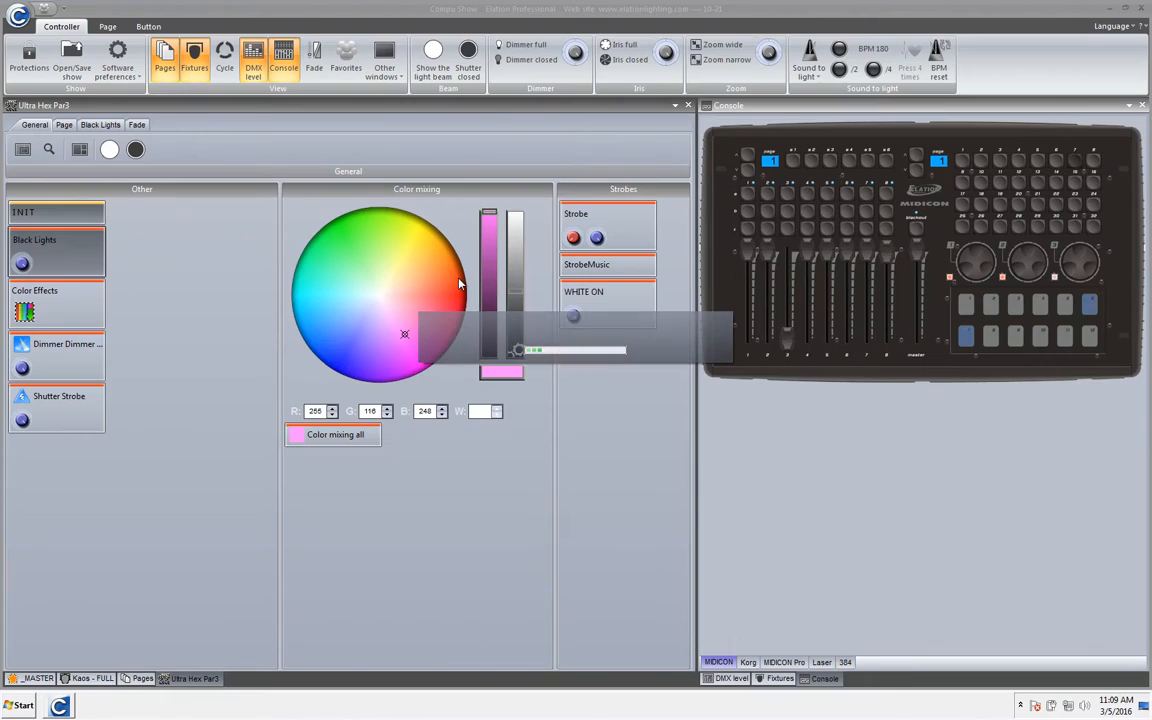
pyautogui.click(46, 679)
pyautogui.click(194, 678)
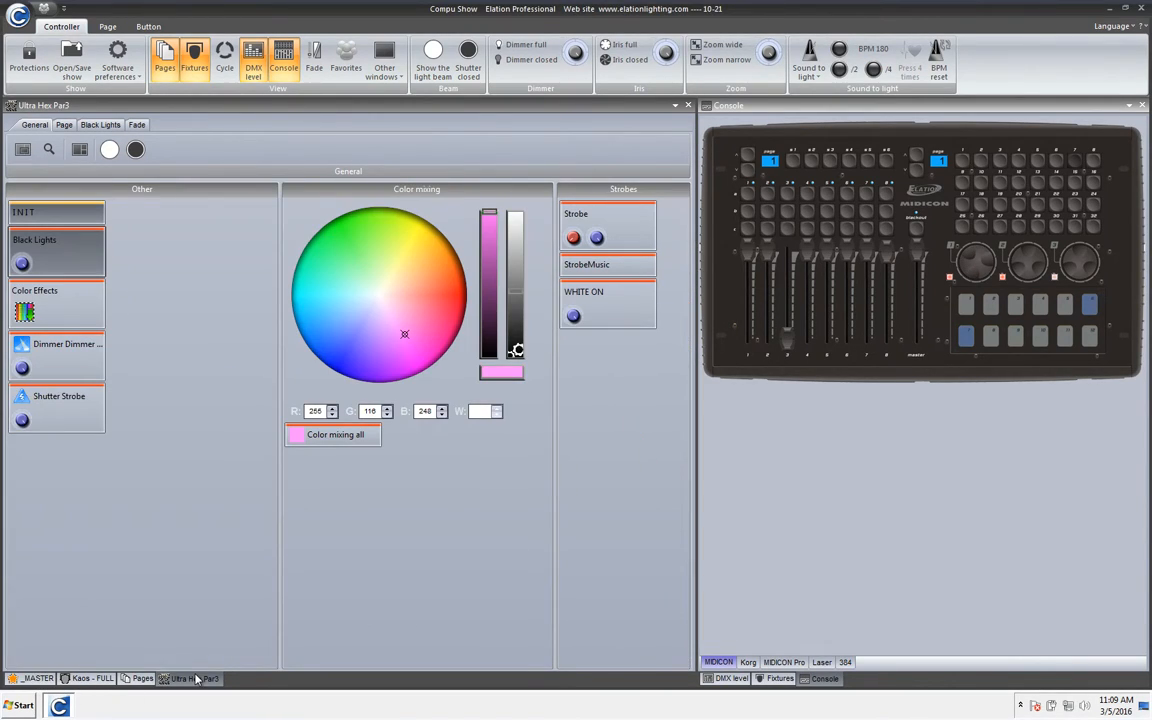
# Review the Black Lights button's general settings and its switch priority options without changing anything
pyautogui.click(85, 244)
pyautogui.rightClick(71, 264)
pyautogui.click(118, 317)
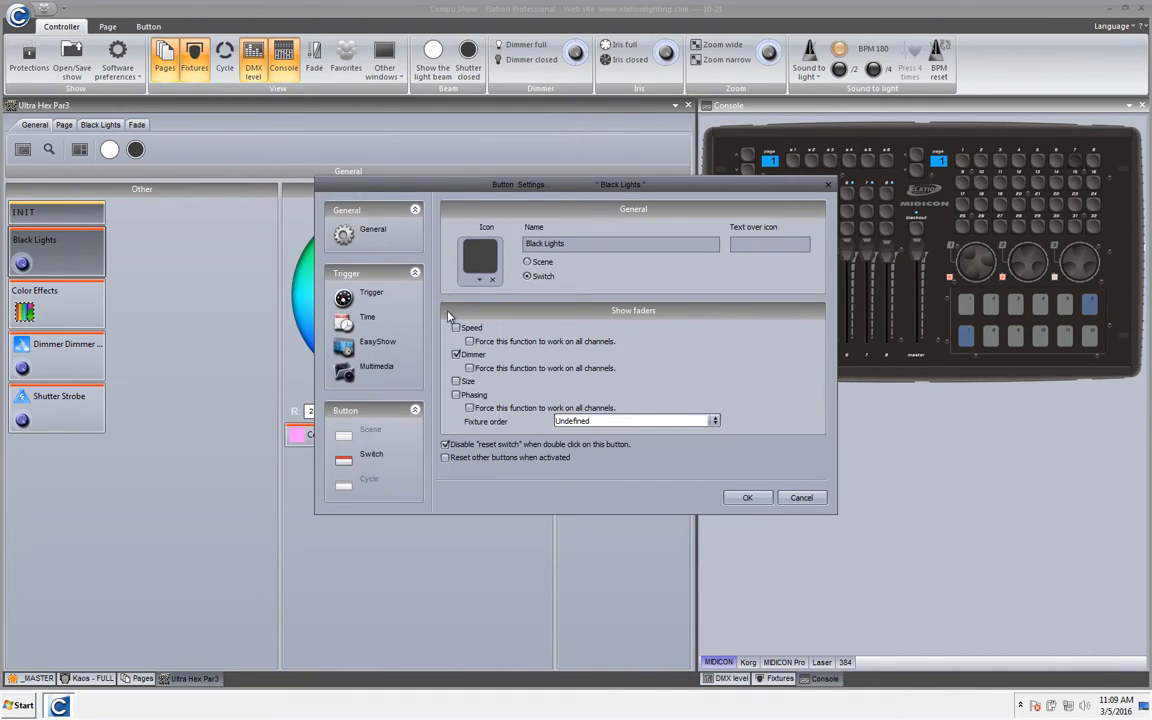
pyautogui.click(365, 456)
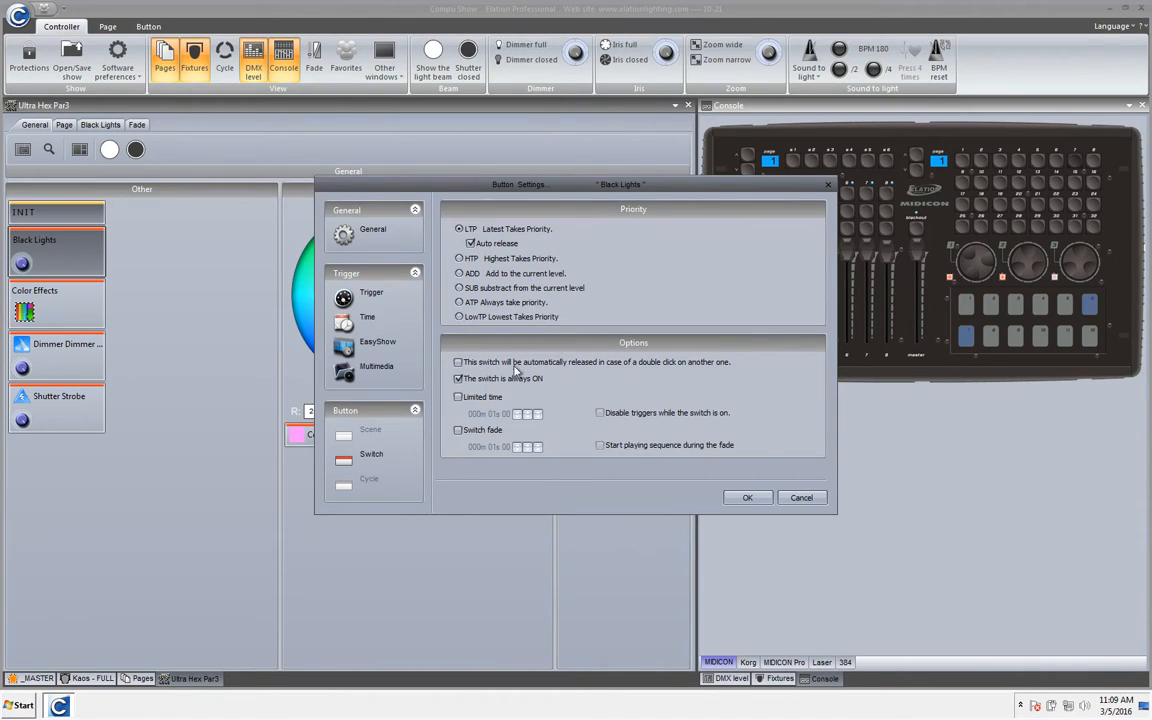
pyautogui.click(796, 498)
# Lower console fader 8 to its minimum and activate the GR 27 Green Yellow scene on the _MASTER page
pyautogui.moveTo(889, 262); pyautogui.dragTo(855, 366)
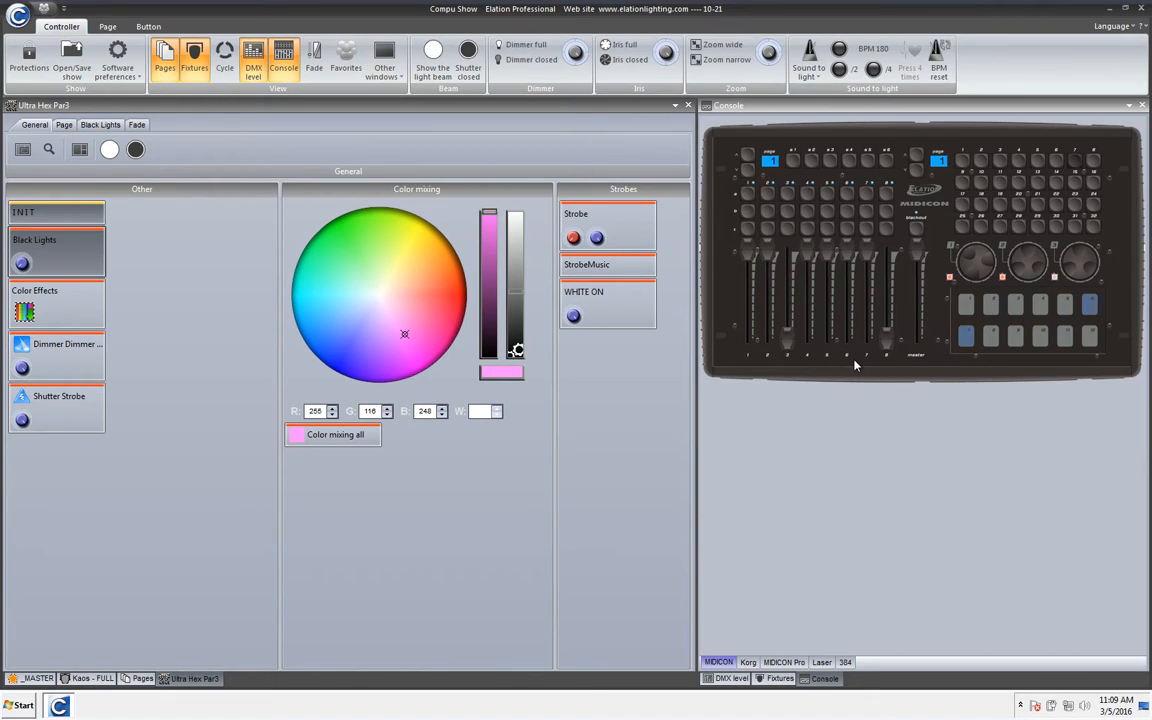
pyautogui.moveTo(809, 344)
pyautogui.click(38, 679)
pyautogui.click(263, 474)
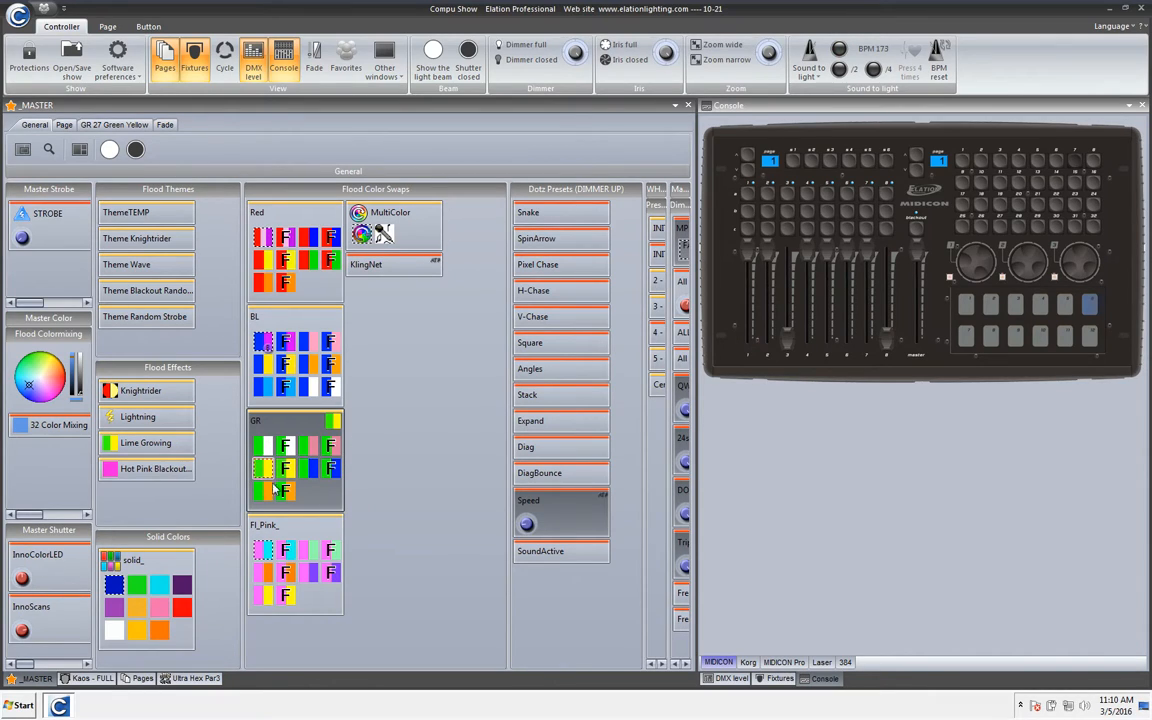
# Inspect the Color Effects Rainbow switch from the Ultra Hex Par3 page in the editor and discard changes
pyautogui.click(195, 679)
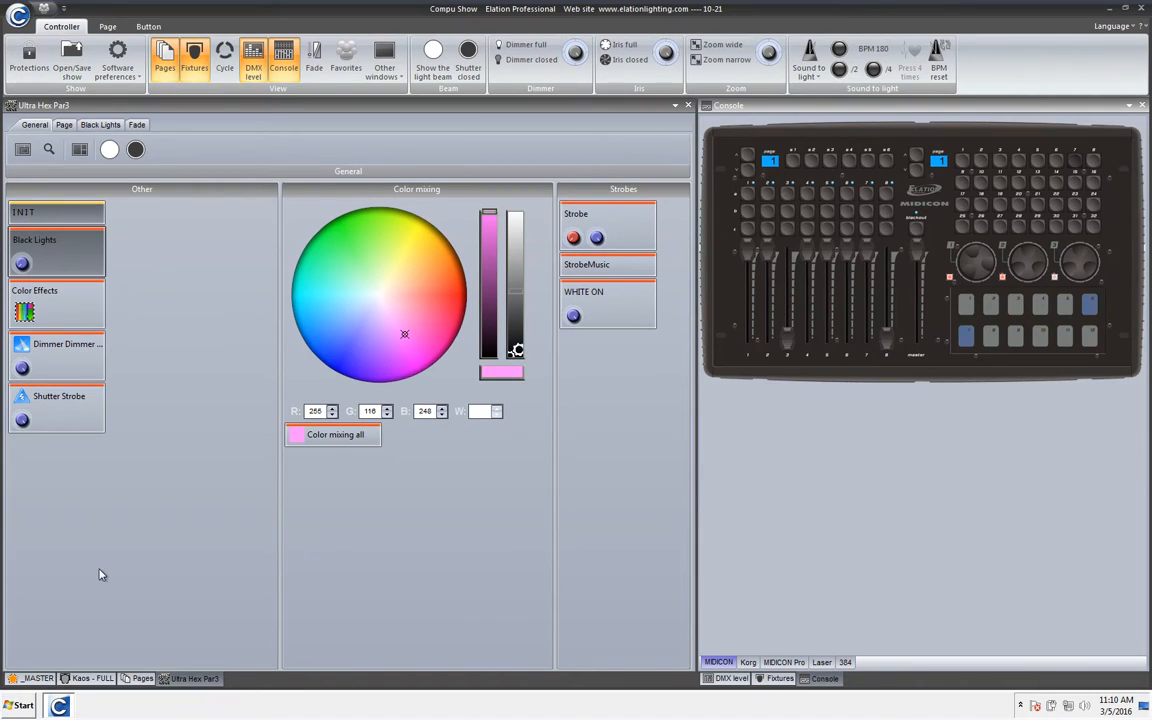
pyautogui.doubleClick(23, 316)
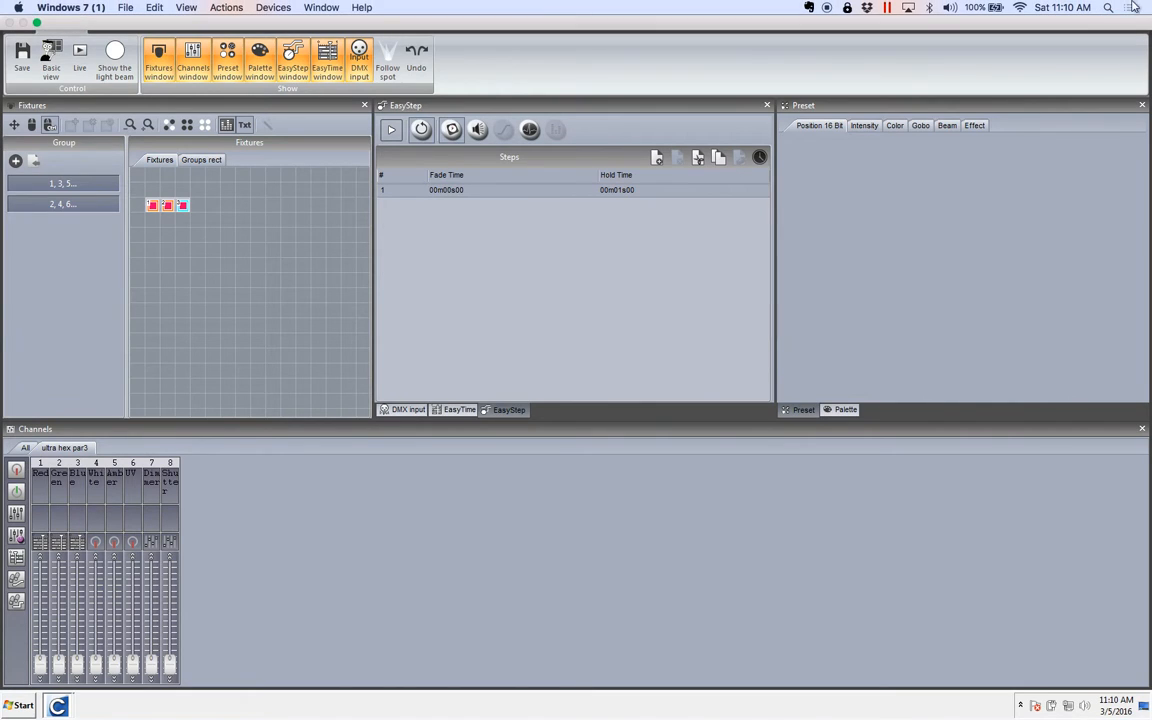
pyautogui.click(1142, 8)
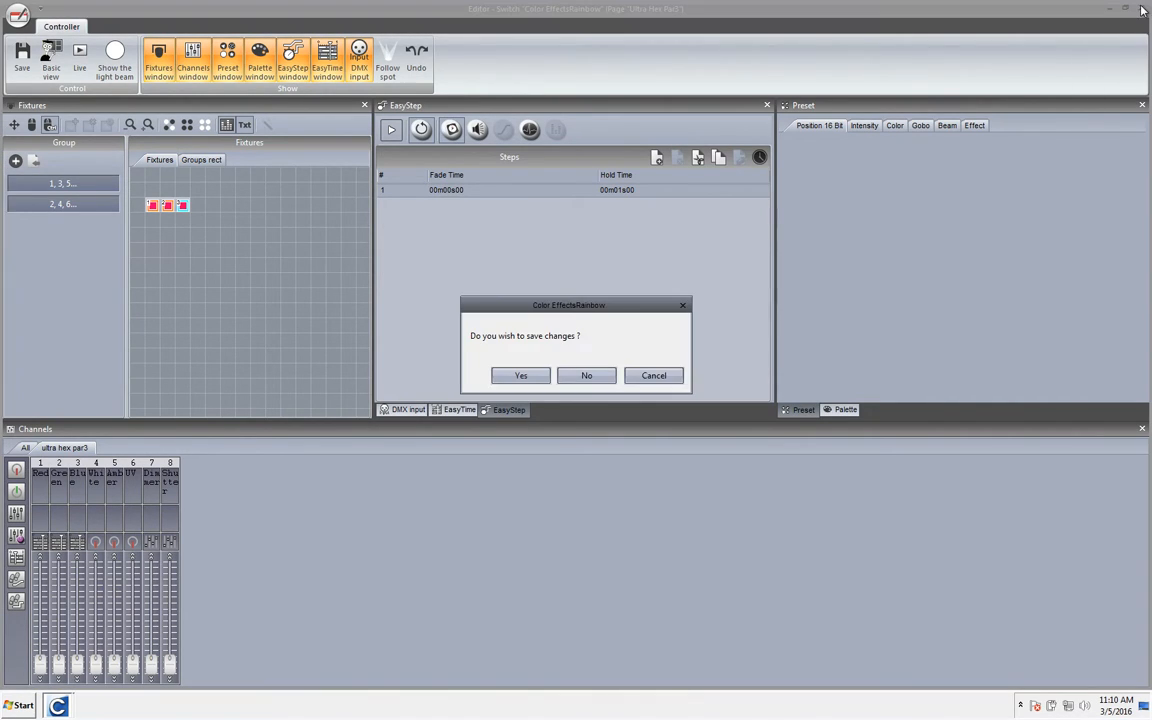
pyautogui.click(587, 376)
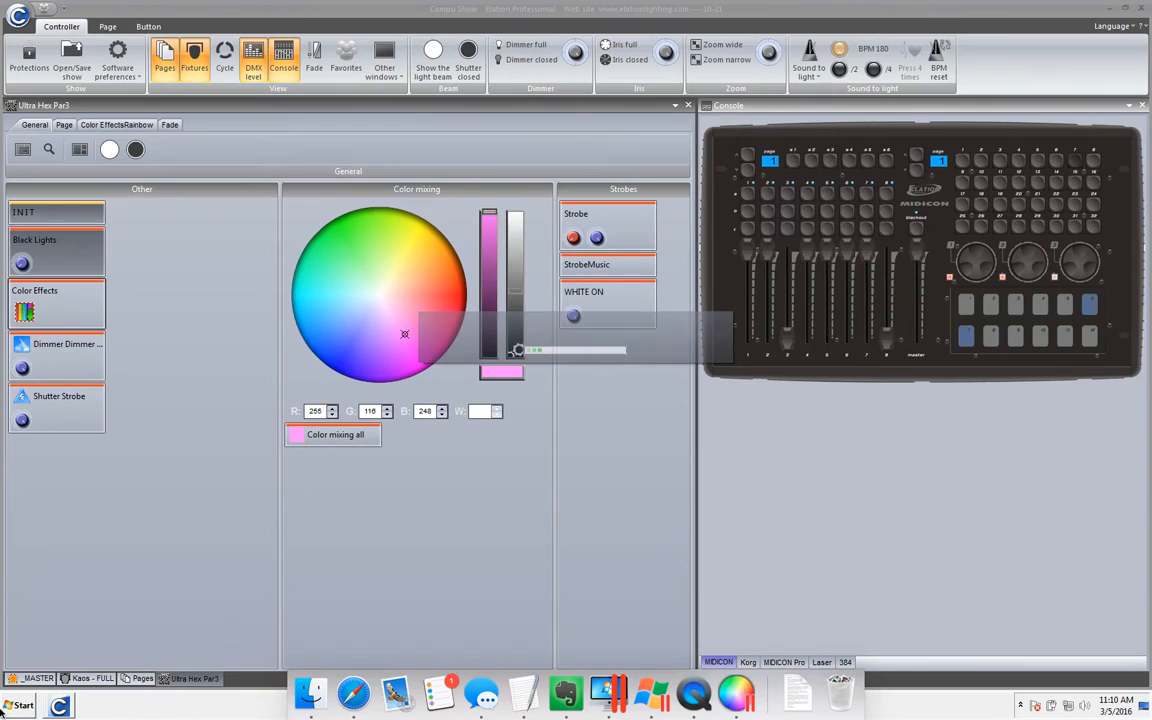
# Inspect the ultra hex par3 channels of the 5P group in the _MASTER page's GR 27 Green Yellow scene, discarding changes
pyautogui.click(51, 679)
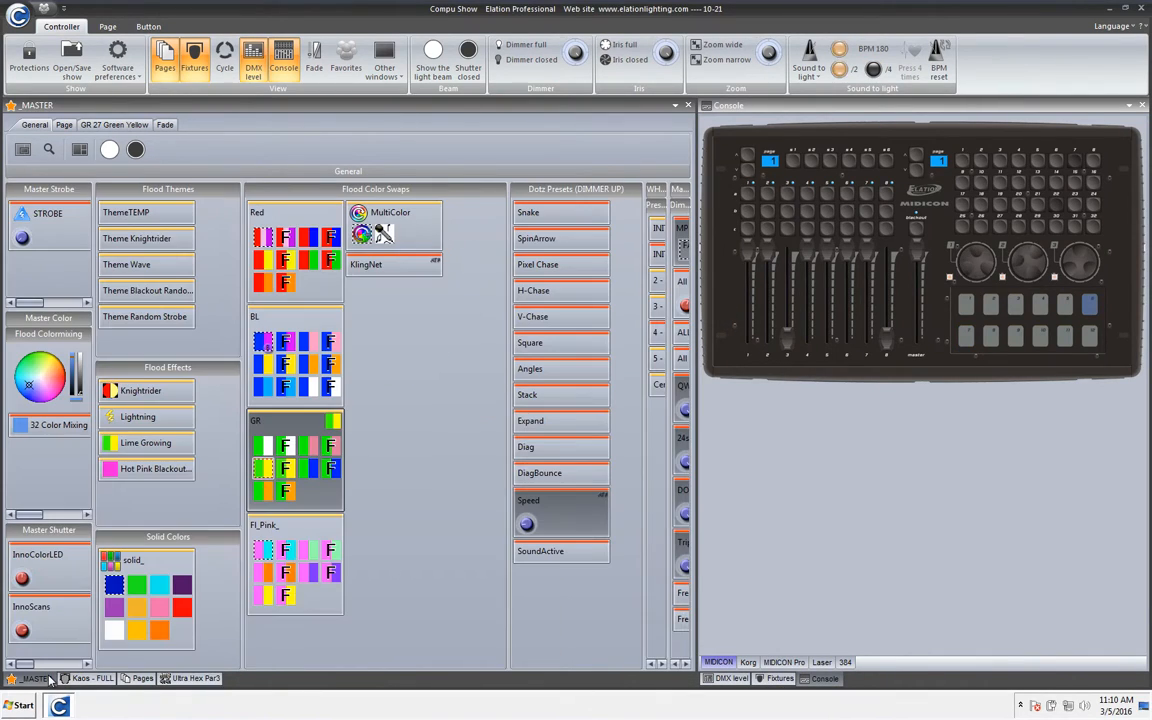
pyautogui.doubleClick(260, 467)
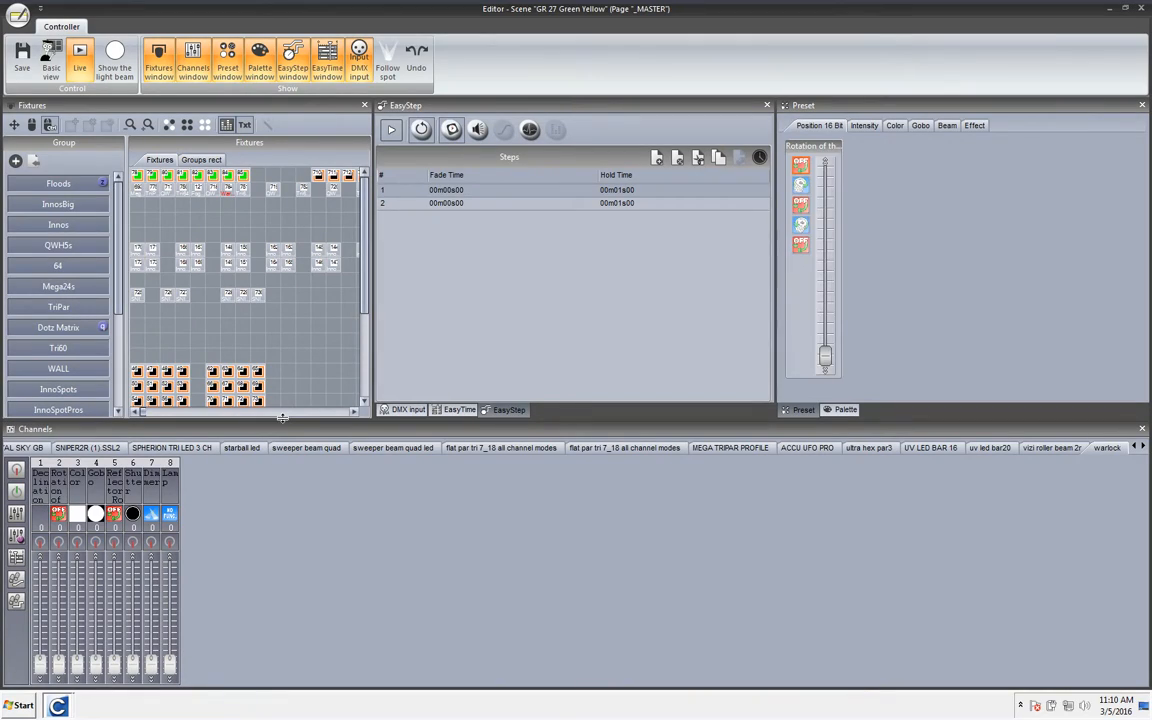
pyautogui.click(279, 358)
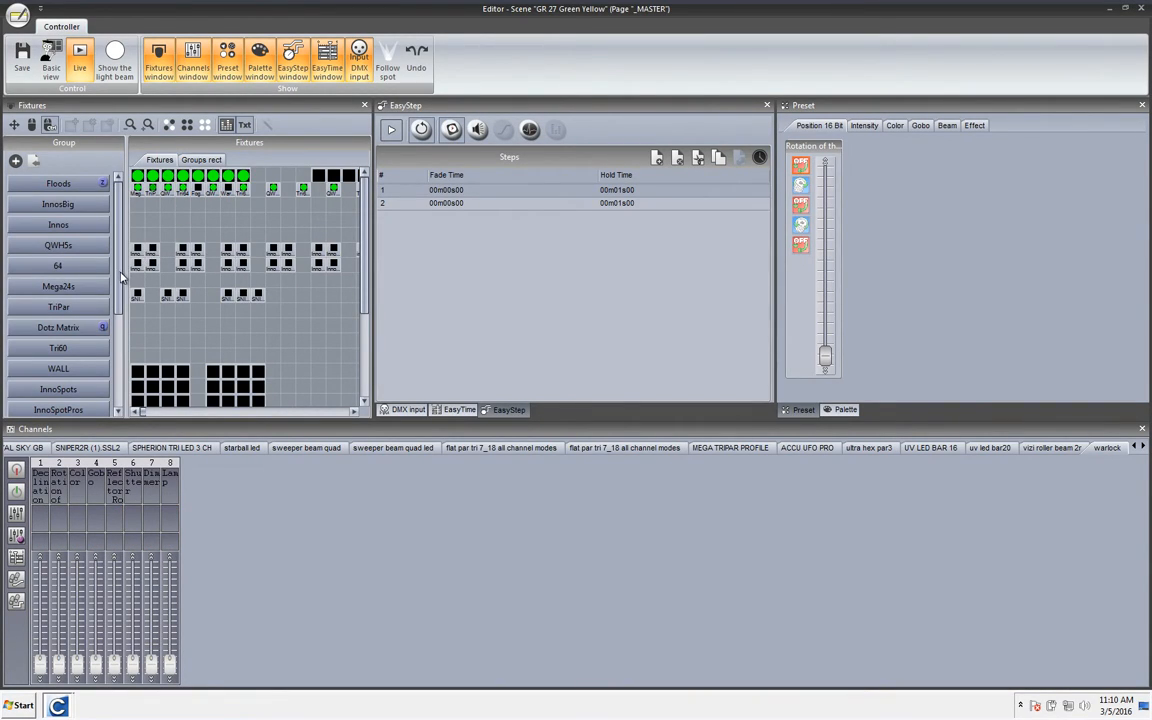
pyautogui.scroll(-5, 105, 300)
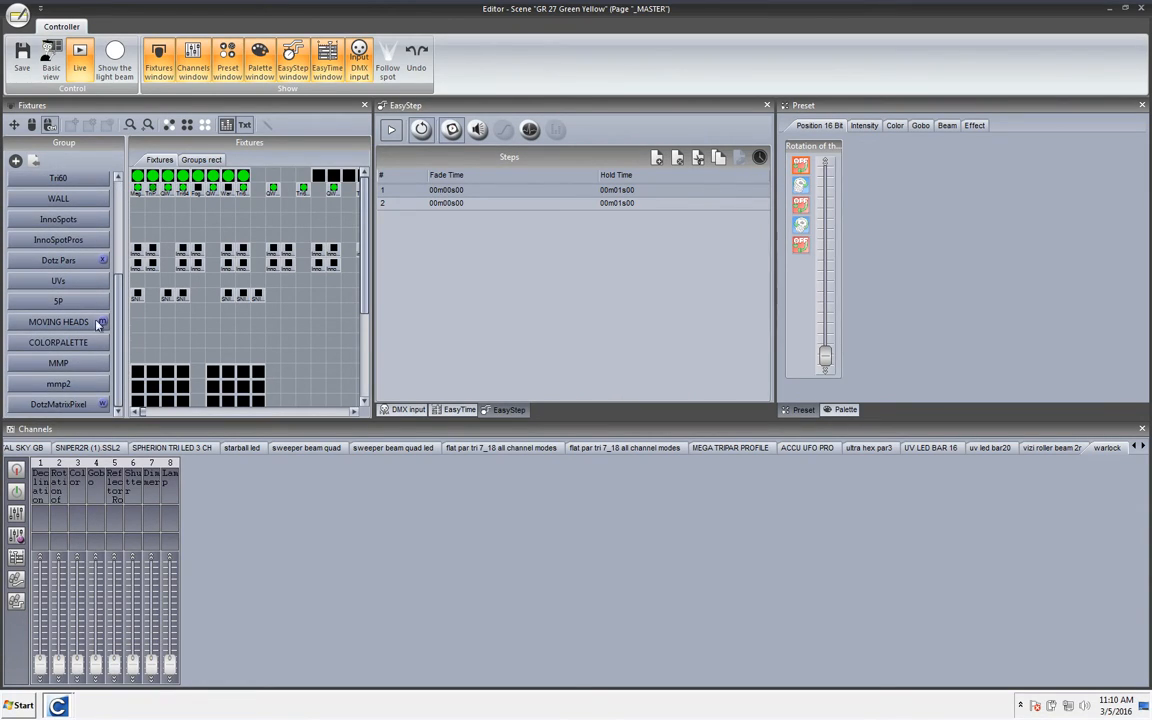
pyautogui.click(72, 304)
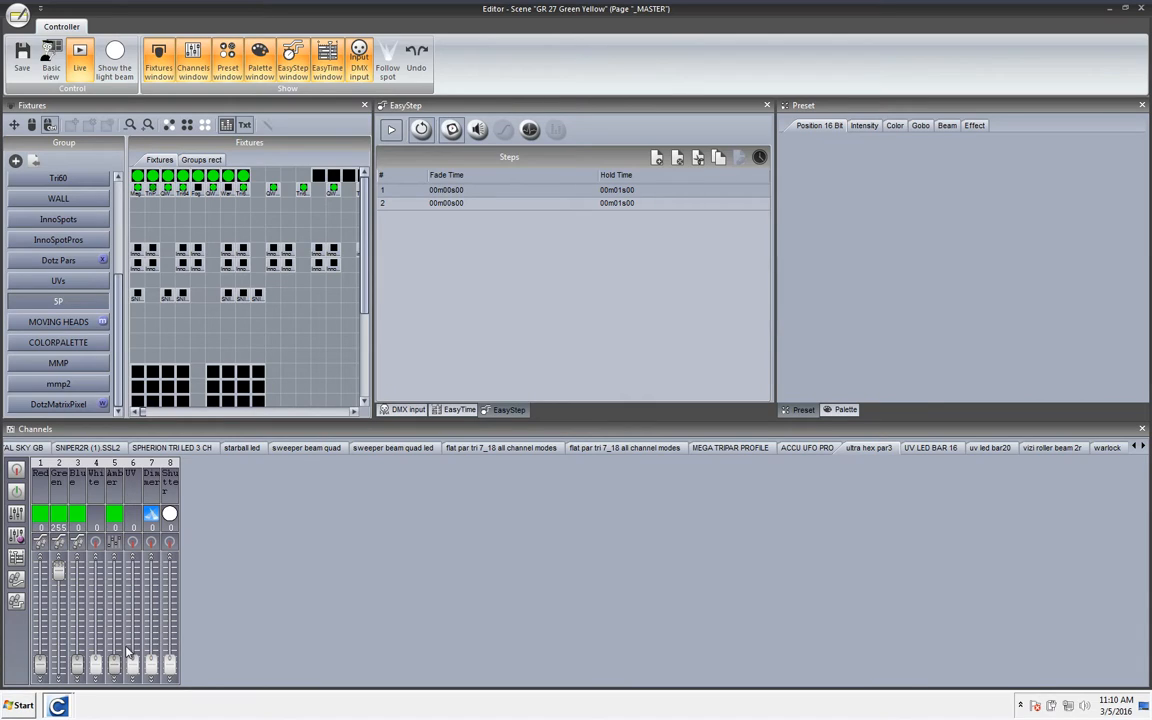
pyautogui.moveTo(112, 606); pyautogui.dragTo(135, 716)
pyautogui.click(1141, 8)
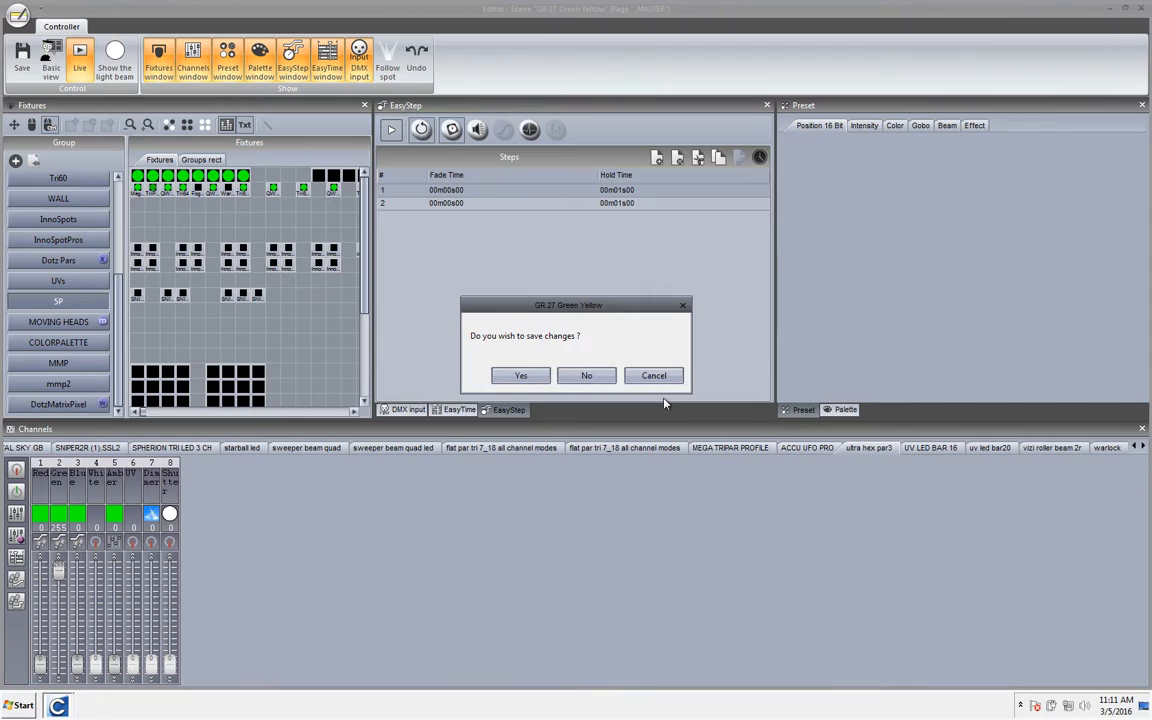
pyautogui.click(586, 374)
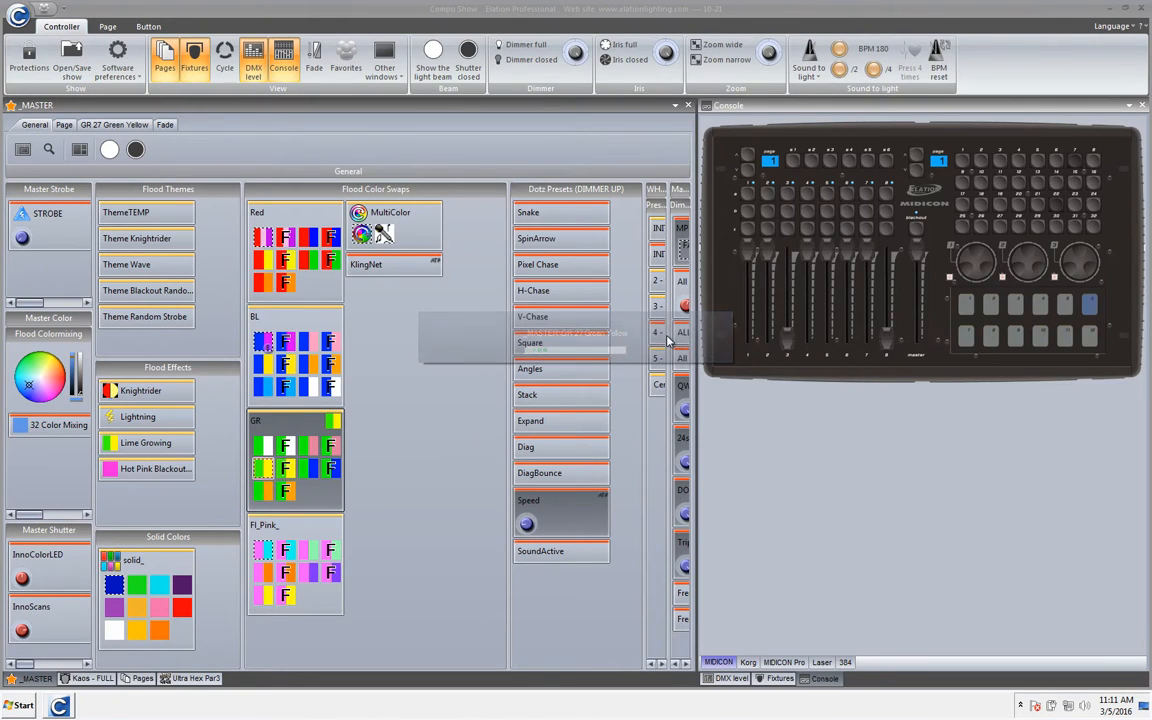
# Show the Fixtures view and lower the GR 27 Green Yellow scene's dimmer to 33%
pyautogui.click(191, 58)
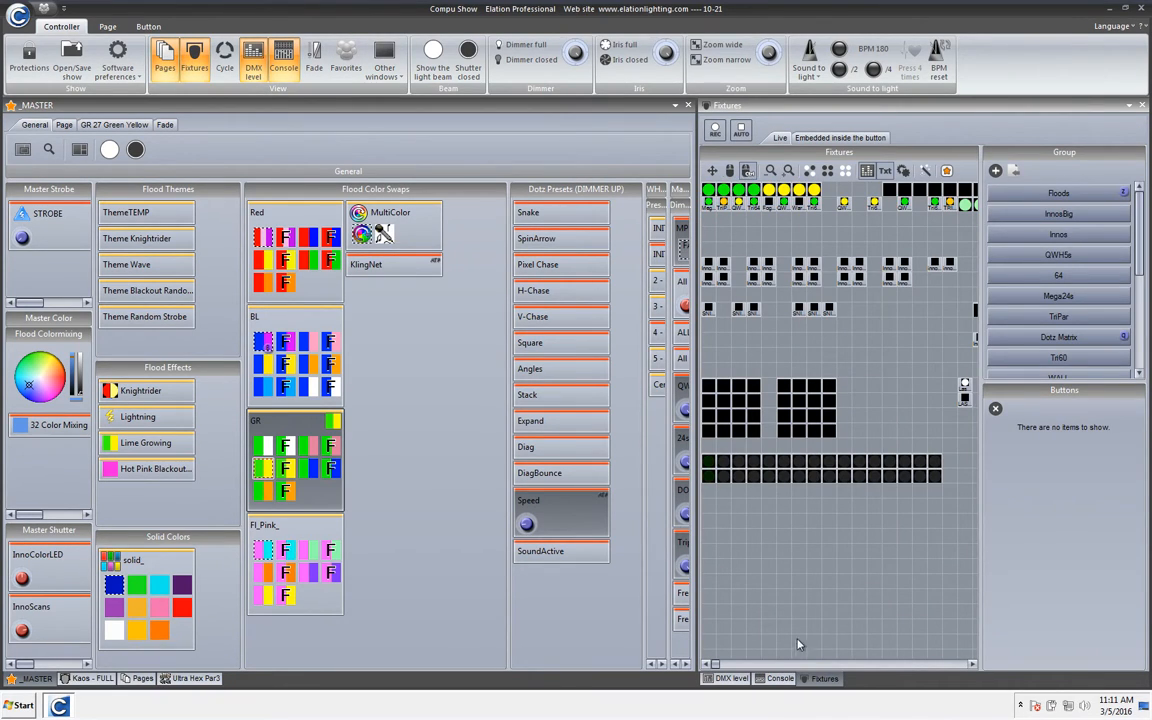
pyautogui.moveTo(716, 665); pyautogui.dragTo(724, 668)
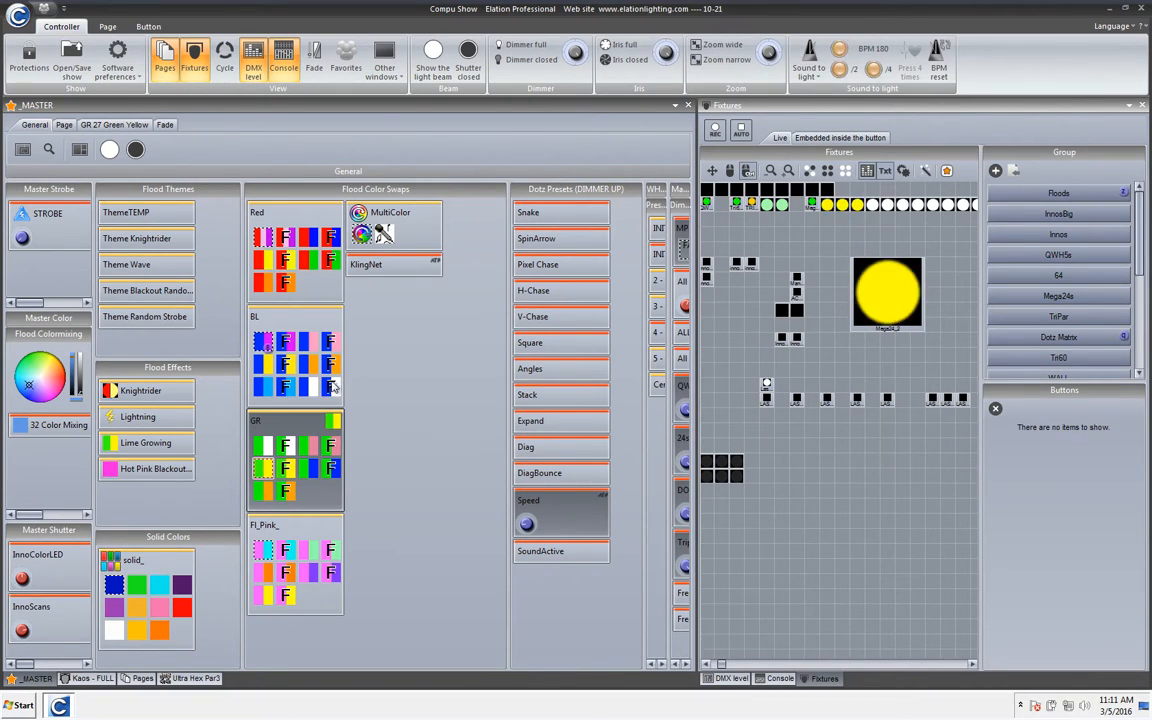
pyautogui.click(100, 125)
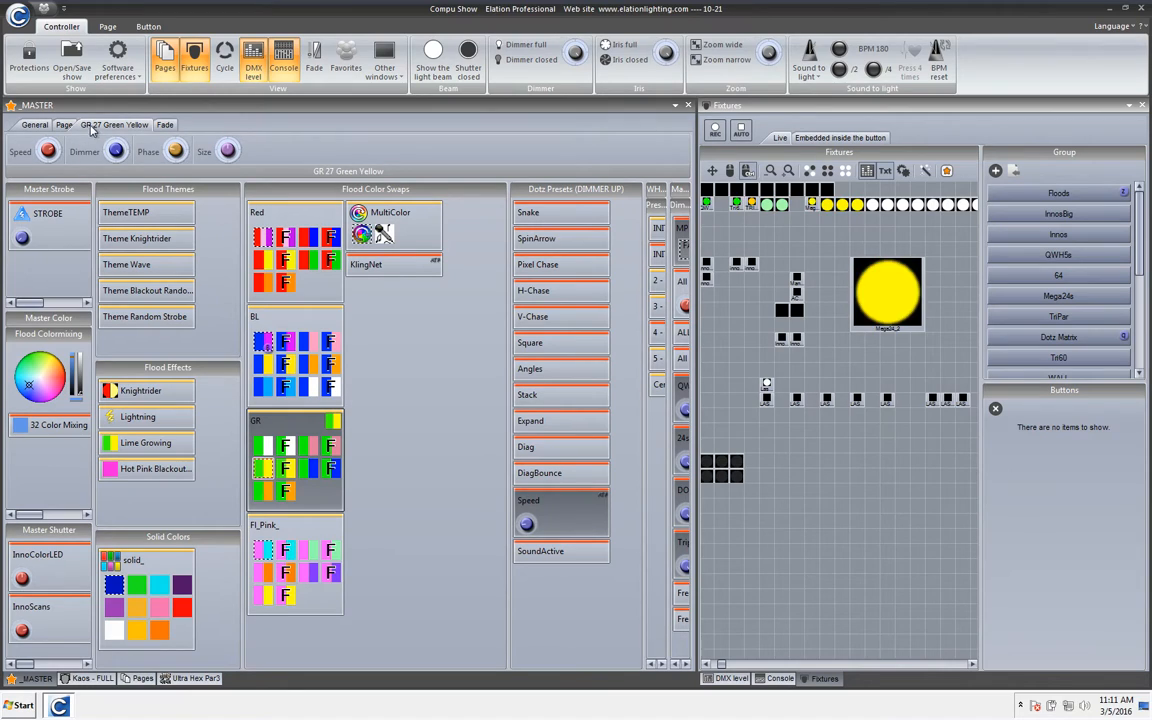
pyautogui.click(116, 150)
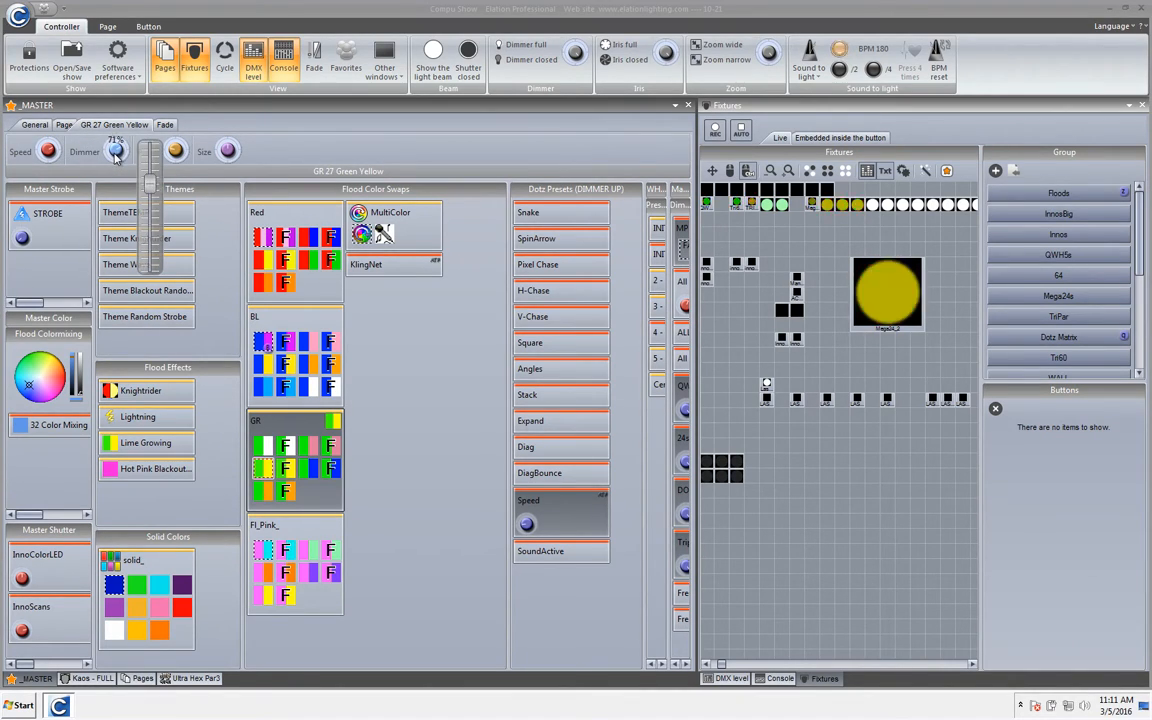
pyautogui.scroll(-5, 115, 160)
pyautogui.scroll(9, 115, 159)
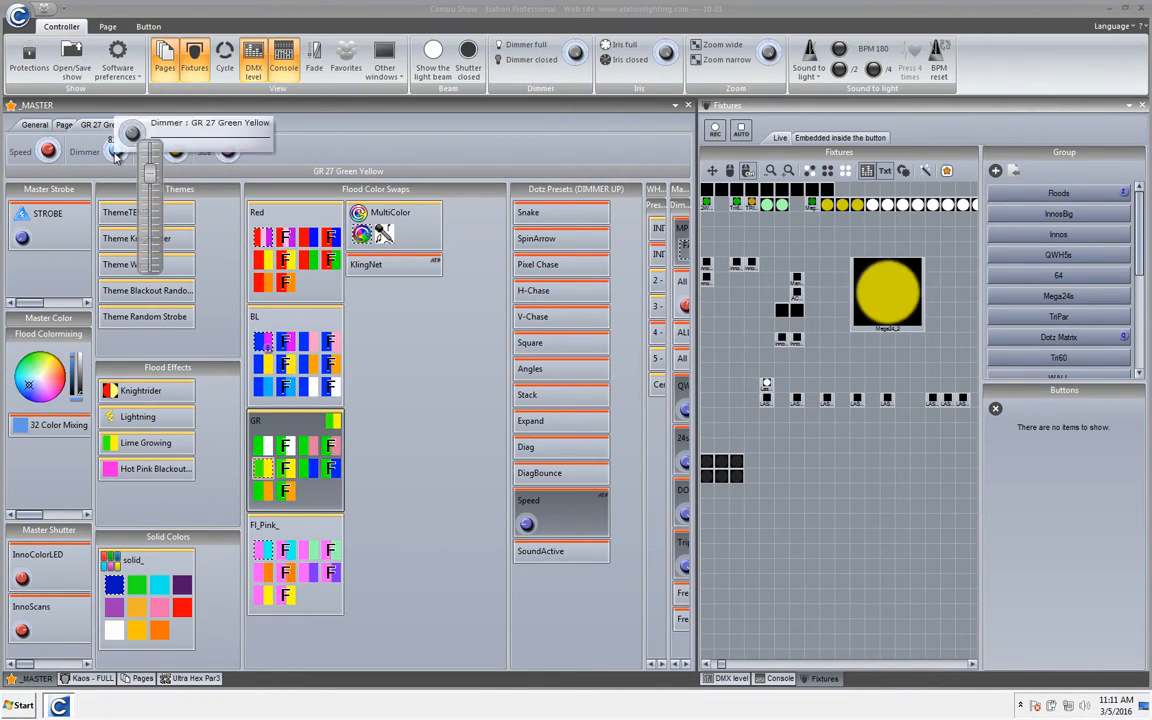
pyautogui.scroll(-10, 115, 160)
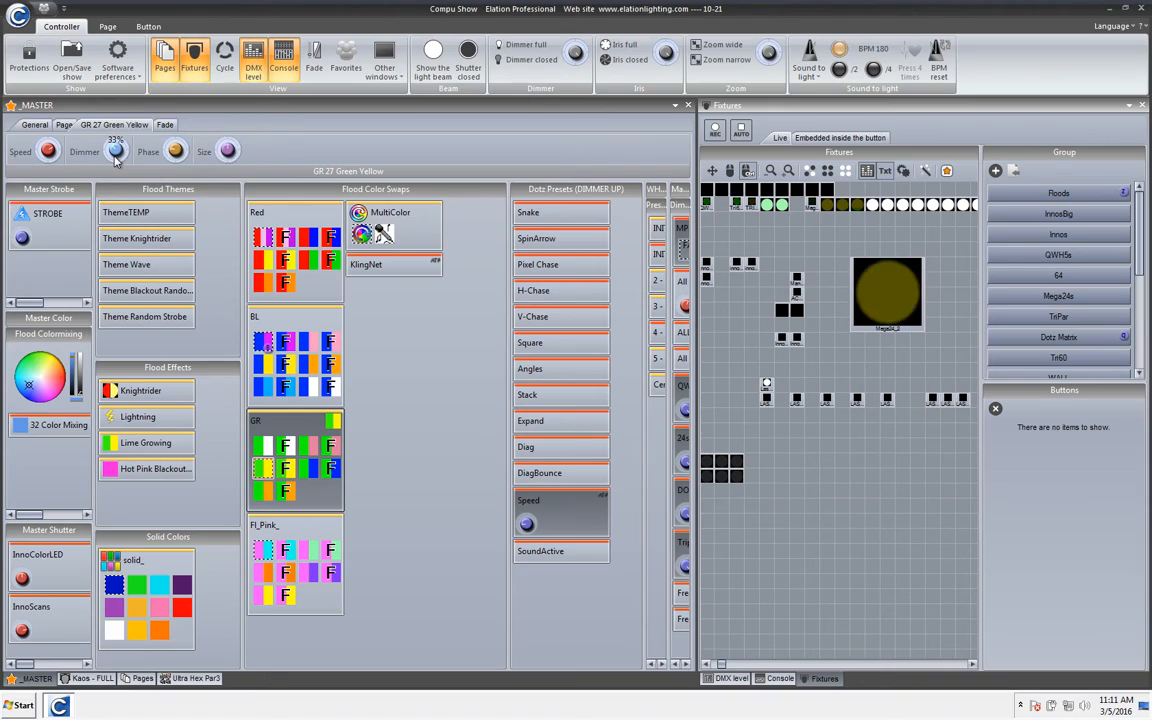
# Check the Black Lights switch's dimmer and its channel levels on the Ultra Hex Par3 page, discarding editor changes
pyautogui.click(205, 679)
pyautogui.click(23, 264)
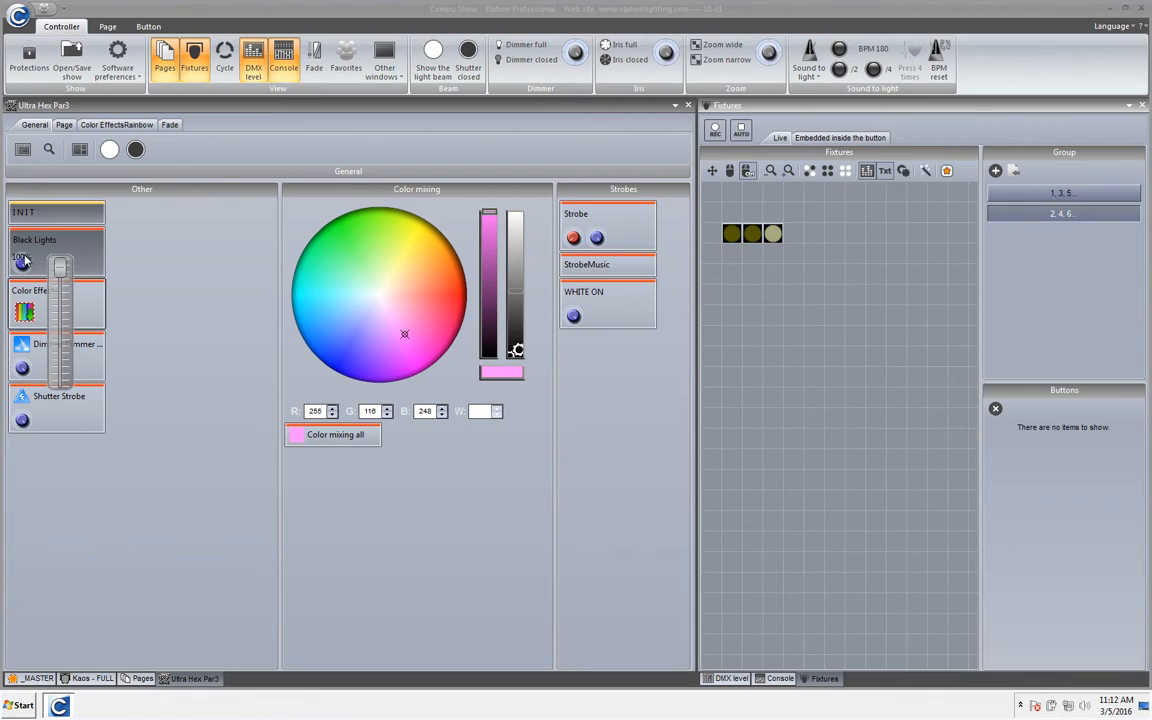
pyautogui.moveTo(27, 261)
pyautogui.mouseDown()
pyautogui.moveTo(28, 234)
pyautogui.moveTo(22, 264)
pyautogui.mouseUp()
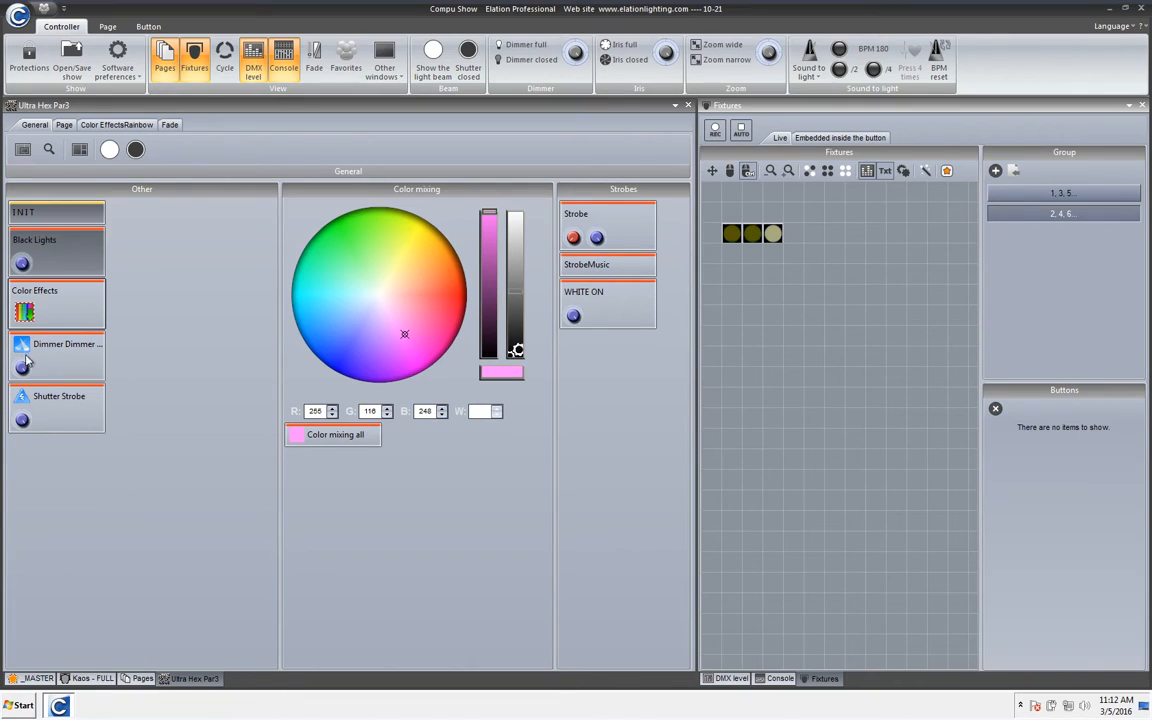
pyautogui.rightClick(60, 270)
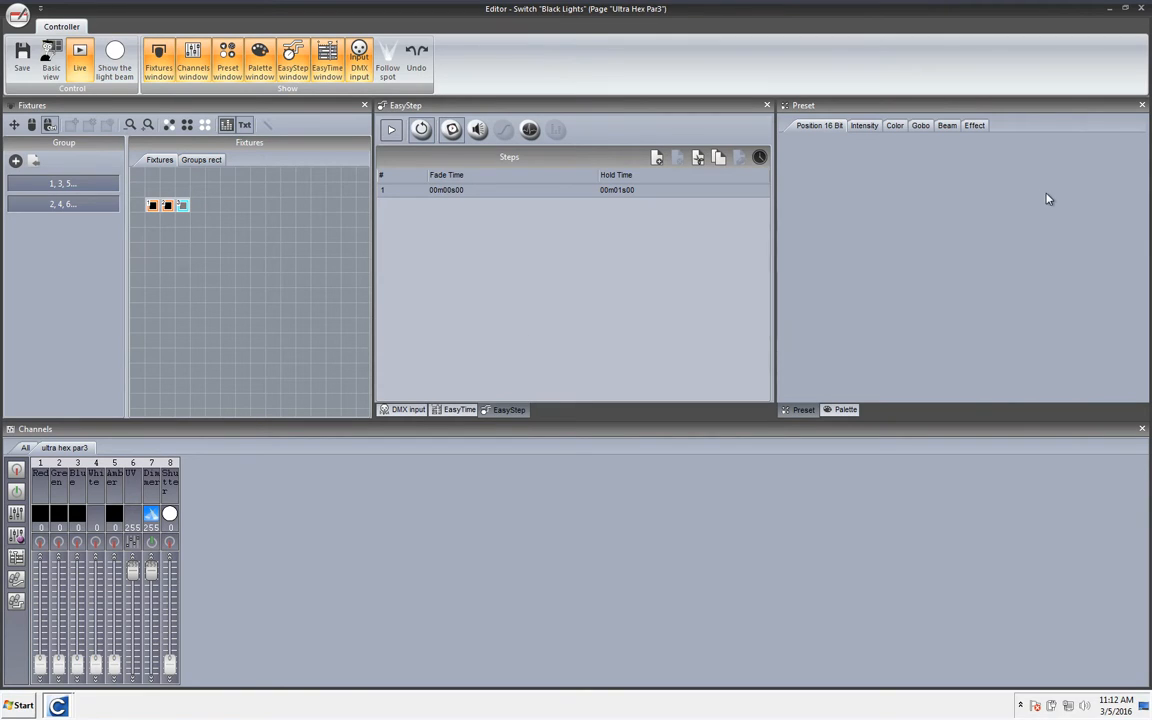
pyautogui.click(1141, 8)
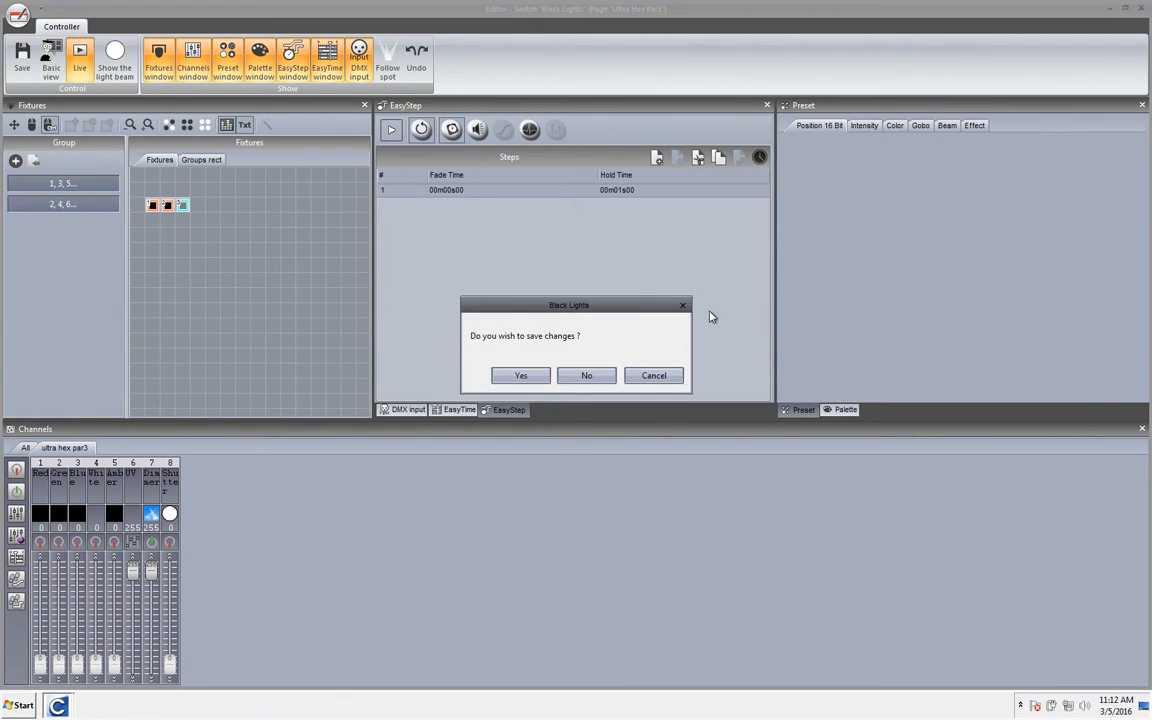
pyautogui.click(589, 375)
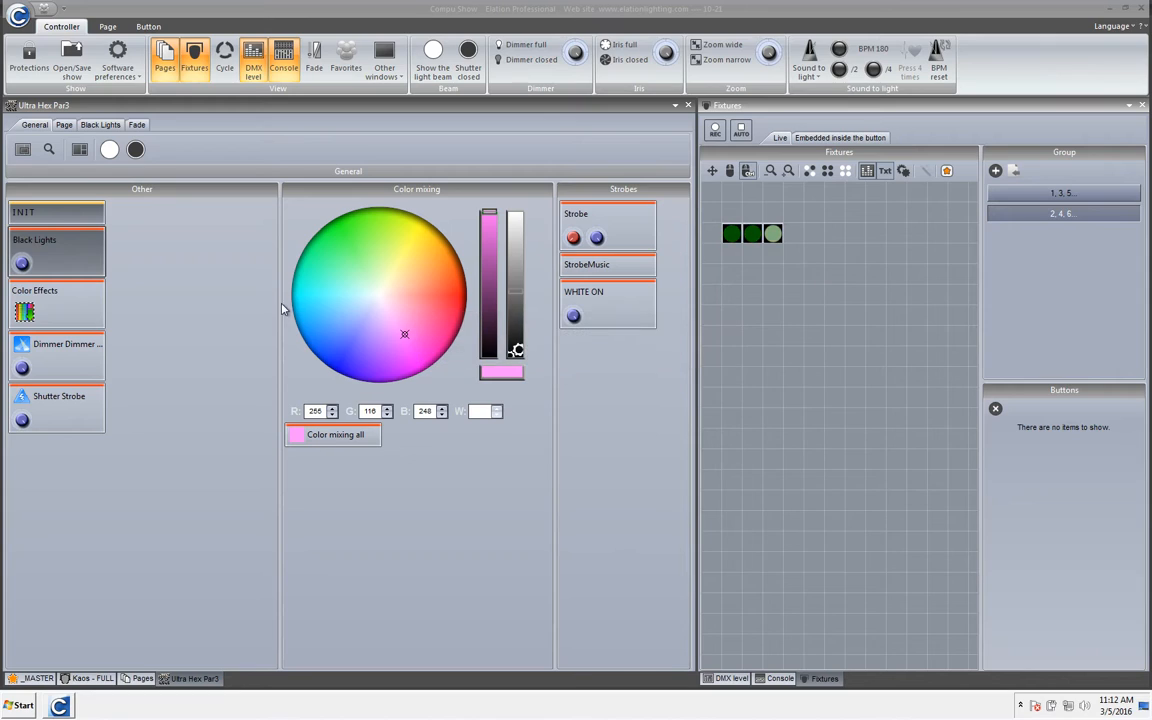
# Raise the GR 27 Green Yellow scene's dimmer to full on the _MASTER page
pyautogui.click(34, 678)
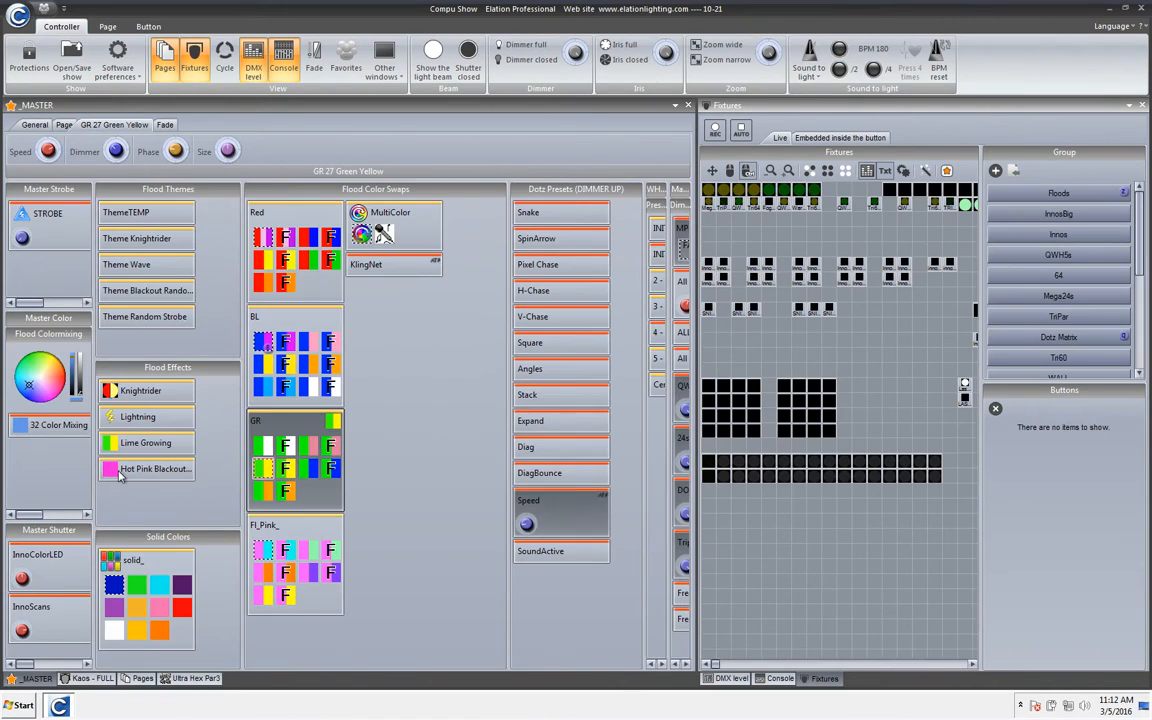
pyautogui.click(113, 150)
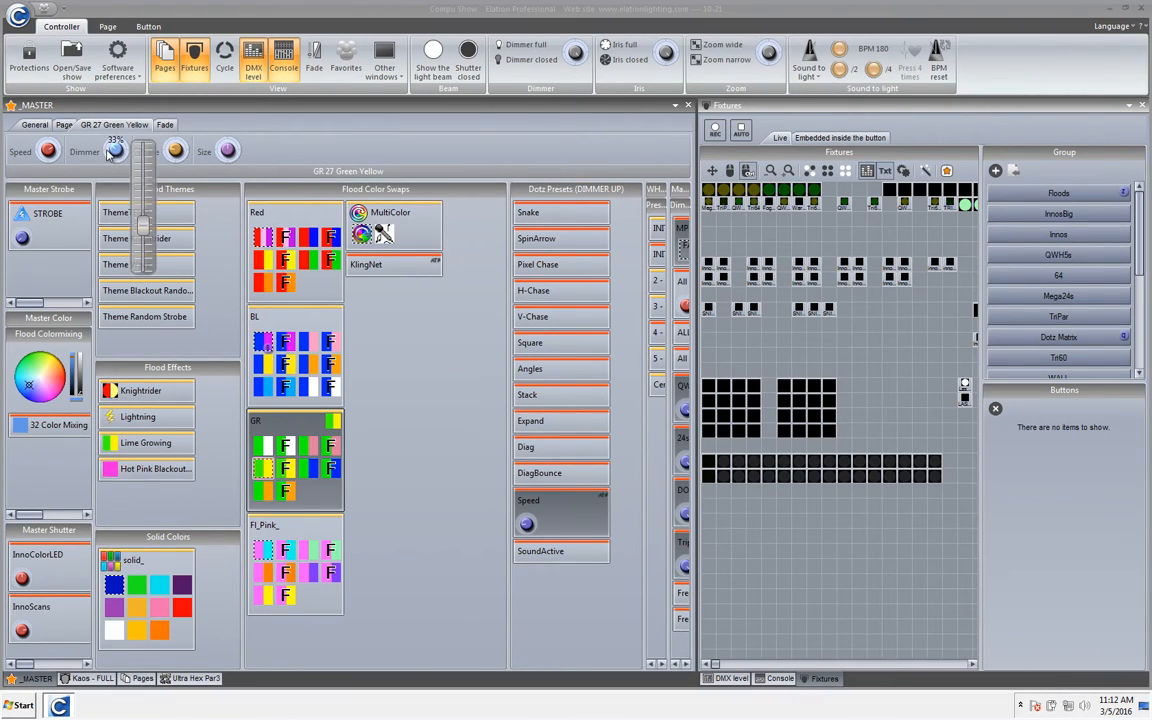
pyautogui.moveTo(108, 149)
pyautogui.mouseDown()
pyautogui.moveTo(109, 186)
pyautogui.moveTo(110, 141)
pyautogui.mouseUp()
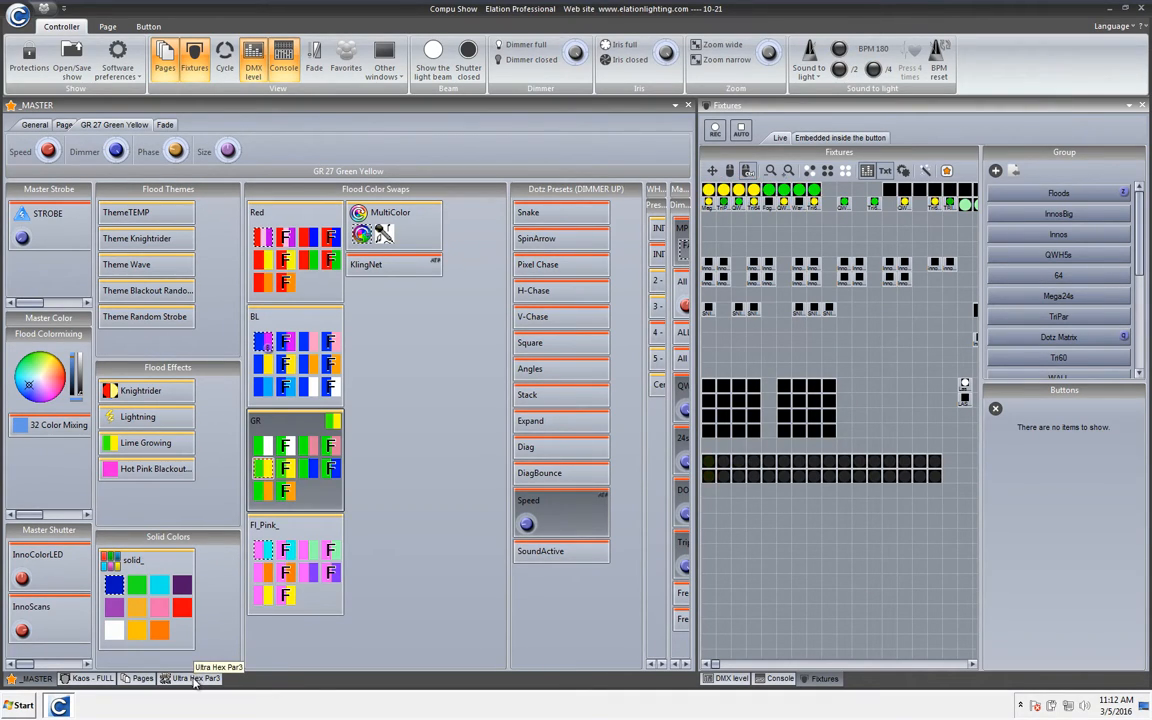
# Activate the Strobe switch on the Ultra Hex Par3 page
pyautogui.click(196, 678)
pyautogui.click(640, 227)
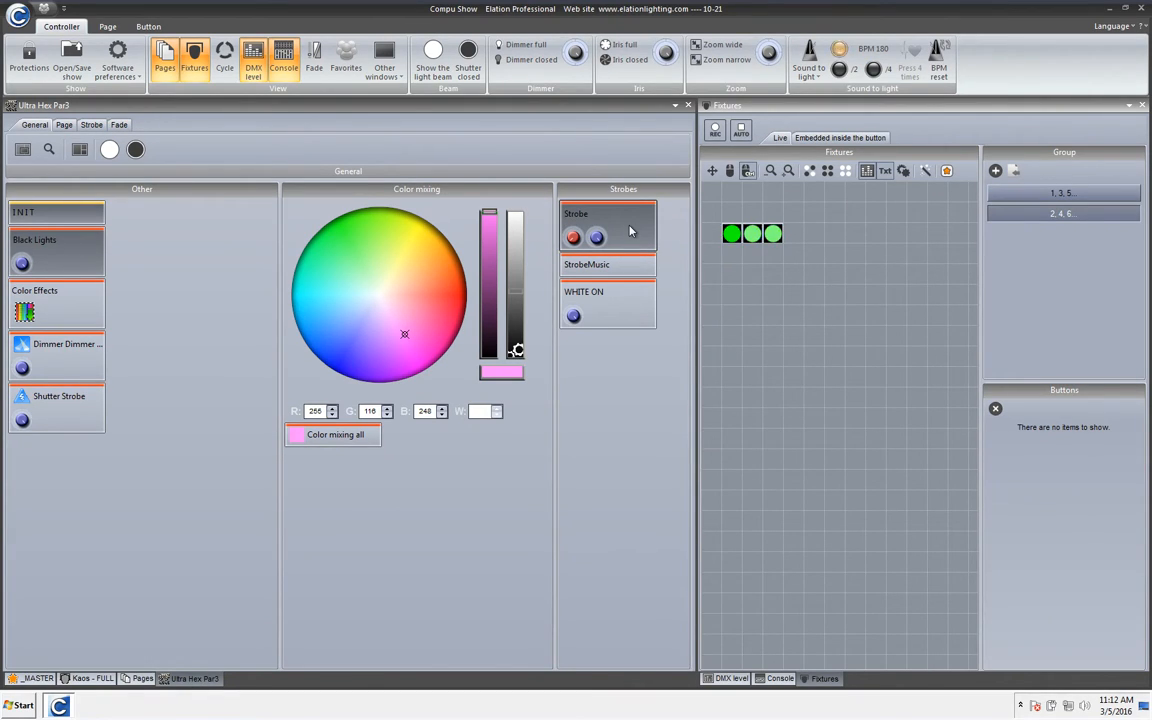
# Inspect the Black Lights switch's UV and dimmer channel levels in the editor, and close it without saving
pyautogui.doubleClick(55, 232)
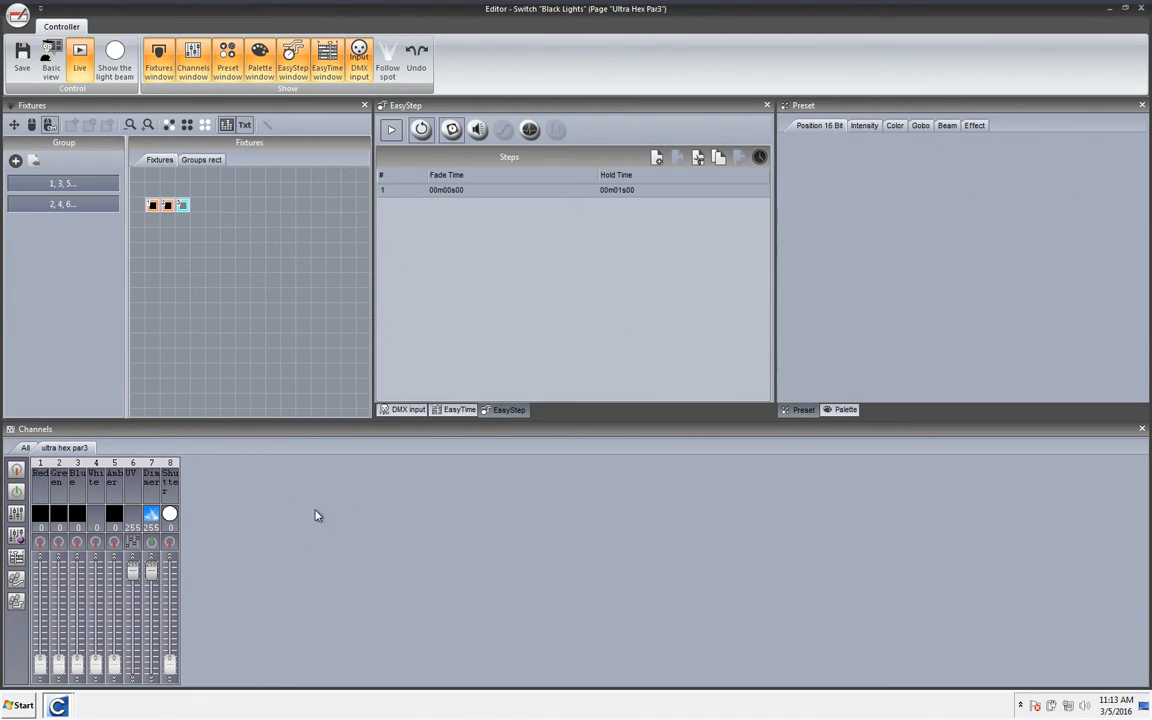
pyautogui.click(1142, 9)
pyautogui.click(603, 375)
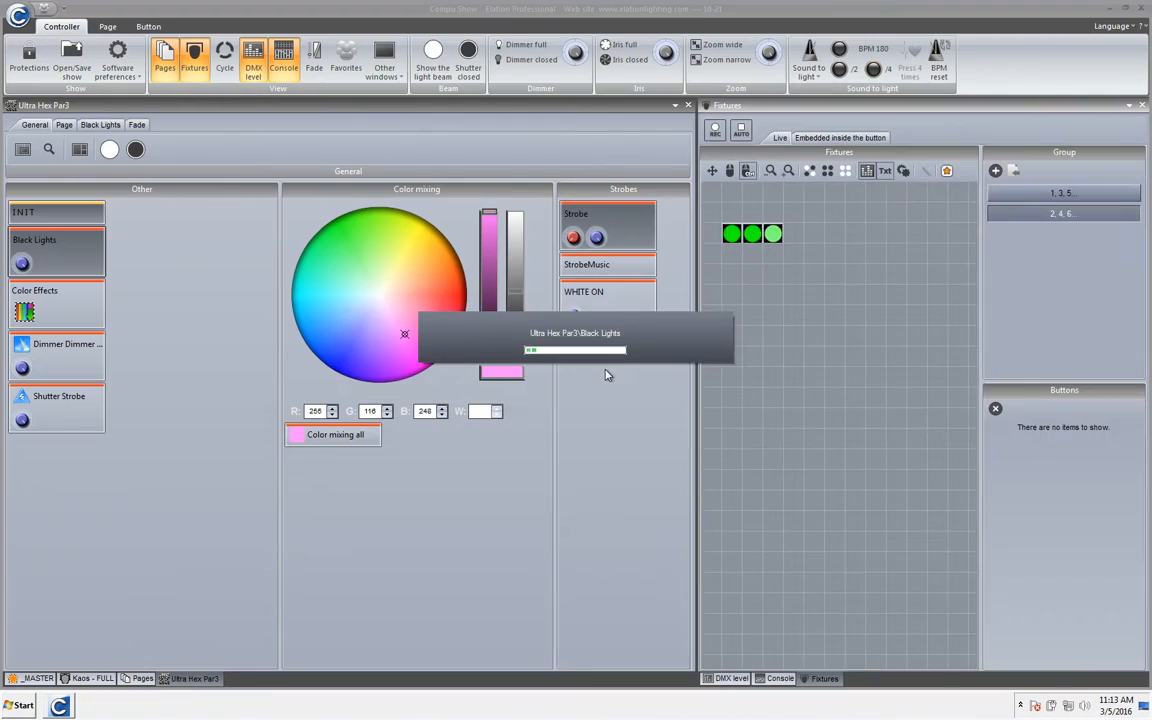
# Open the Ultra Hex Par3 Strobe switch in the editor and look through its DMX input, EasyTime and EasyStep views
pyautogui.doubleClick(625, 231)
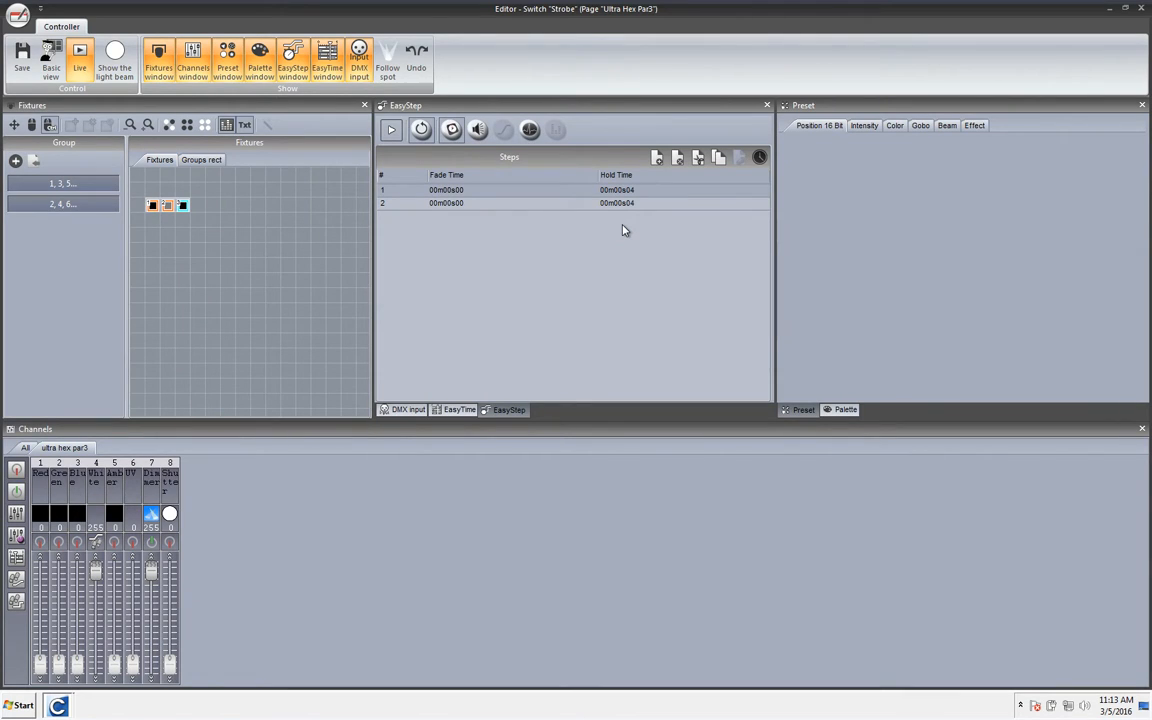
pyautogui.click(406, 411)
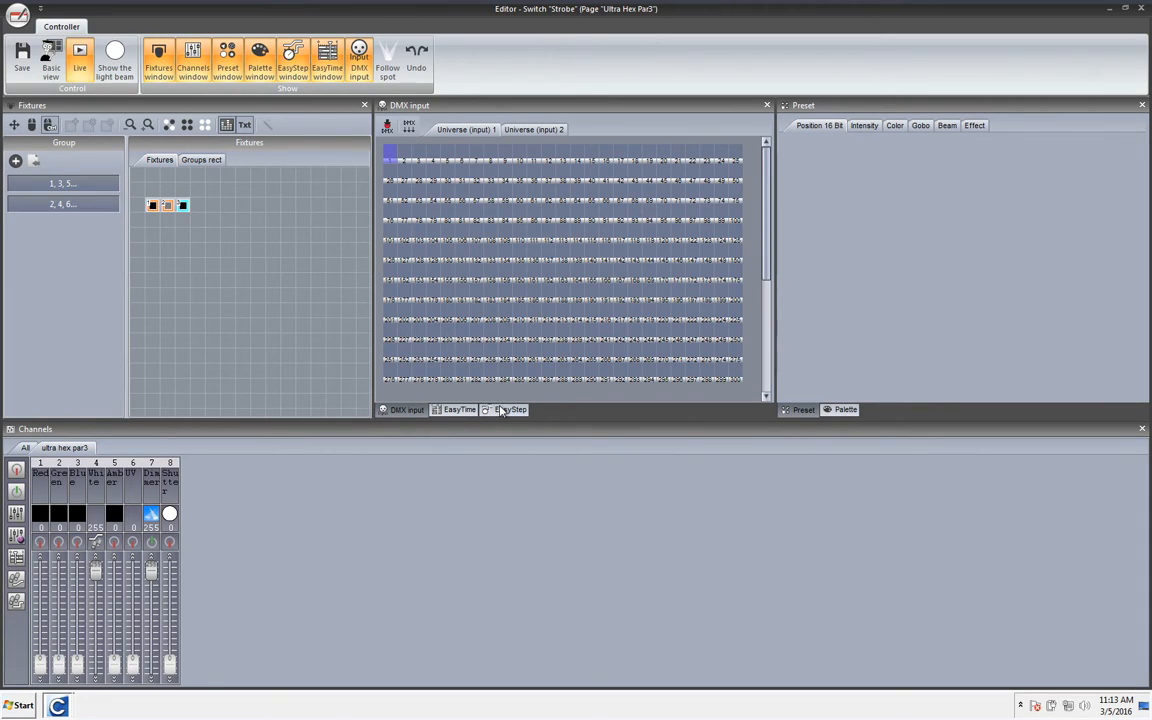
pyautogui.click(470, 410)
pyautogui.click(403, 410)
pyautogui.click(488, 411)
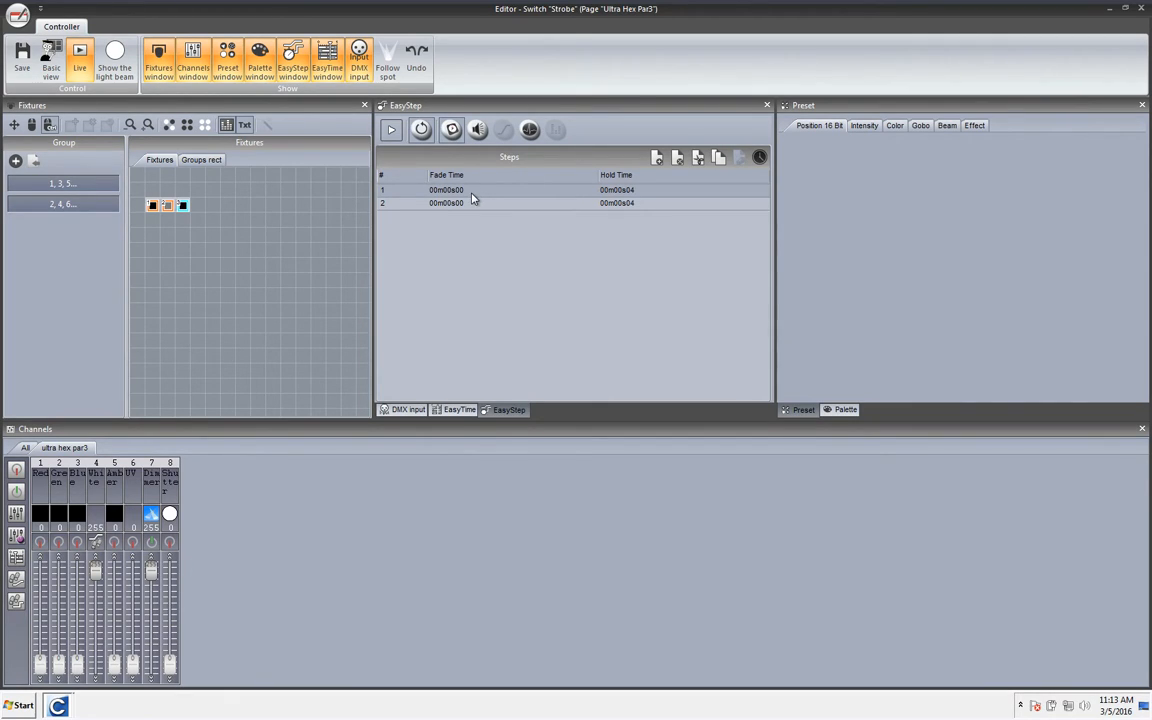
# Compare the channel levels of EasyStep steps 1 and 2 in the Strobe switch, and close the editor without saving
pyautogui.click(632, 204)
pyautogui.click(627, 192)
pyautogui.click(626, 201)
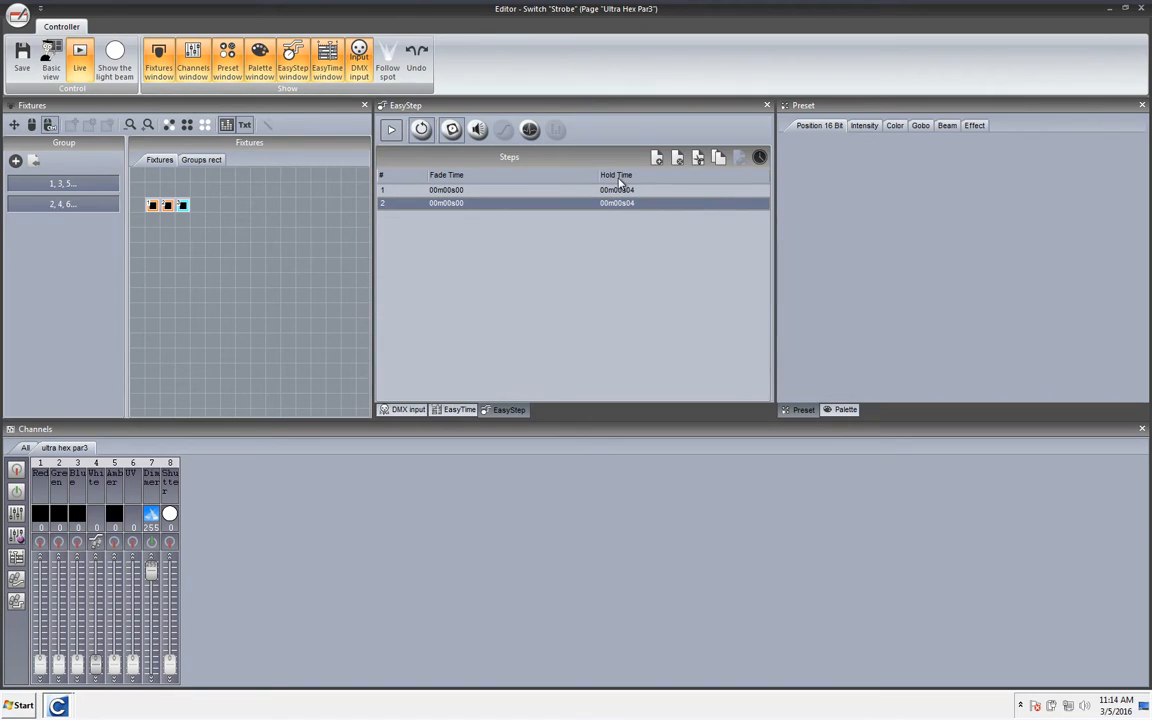
pyautogui.click(620, 190)
pyautogui.click(620, 203)
pyautogui.click(620, 191)
pyautogui.click(620, 203)
pyautogui.click(1141, 8)
pyautogui.click(612, 371)
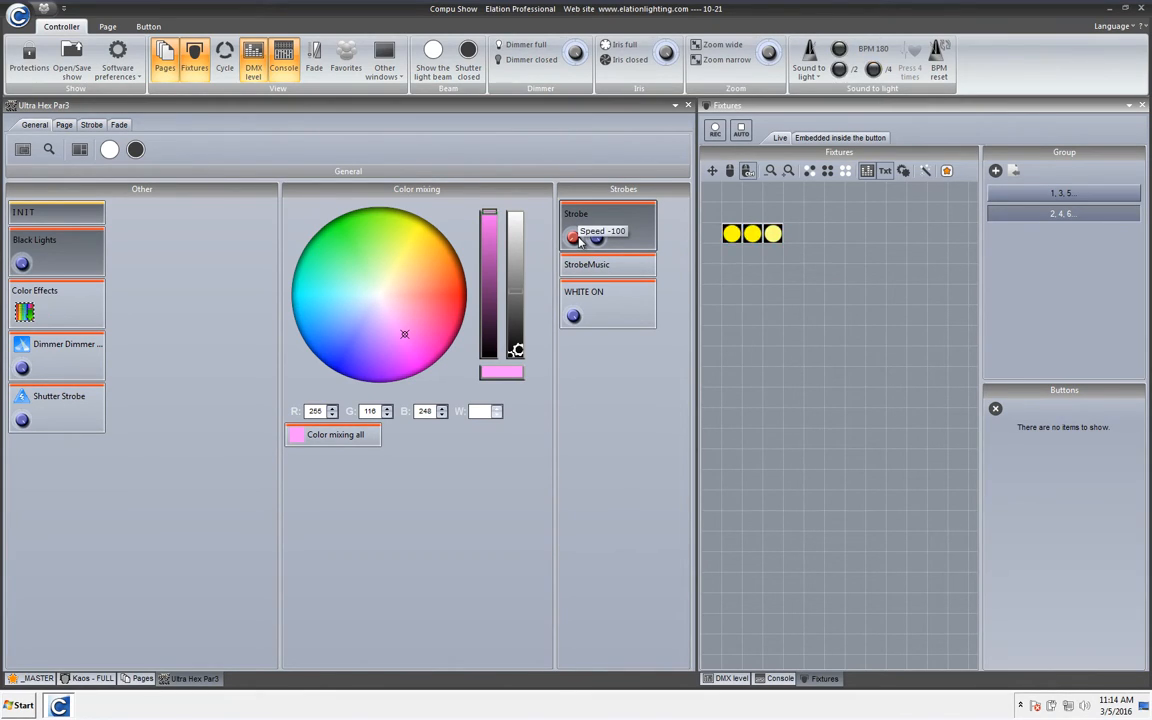
# Check the Strobe switch's live controls and its dimmer channel in the editor, discarding any editor changes
pyautogui.click(91, 124)
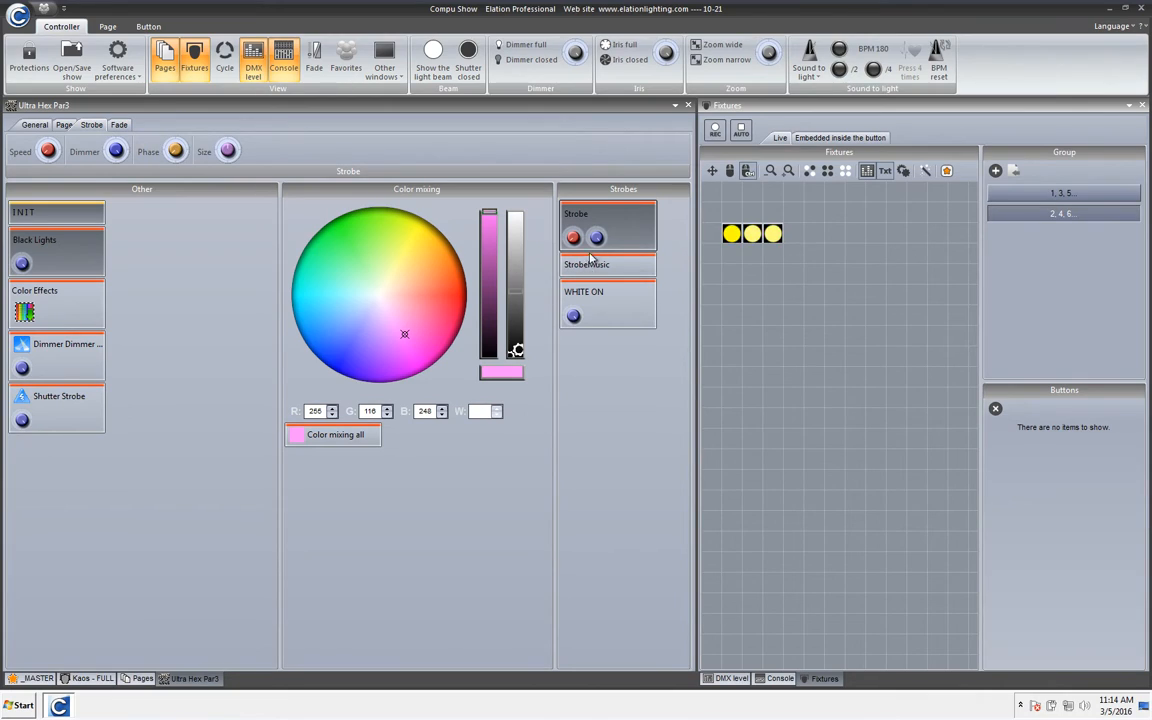
pyautogui.moveTo(596, 240)
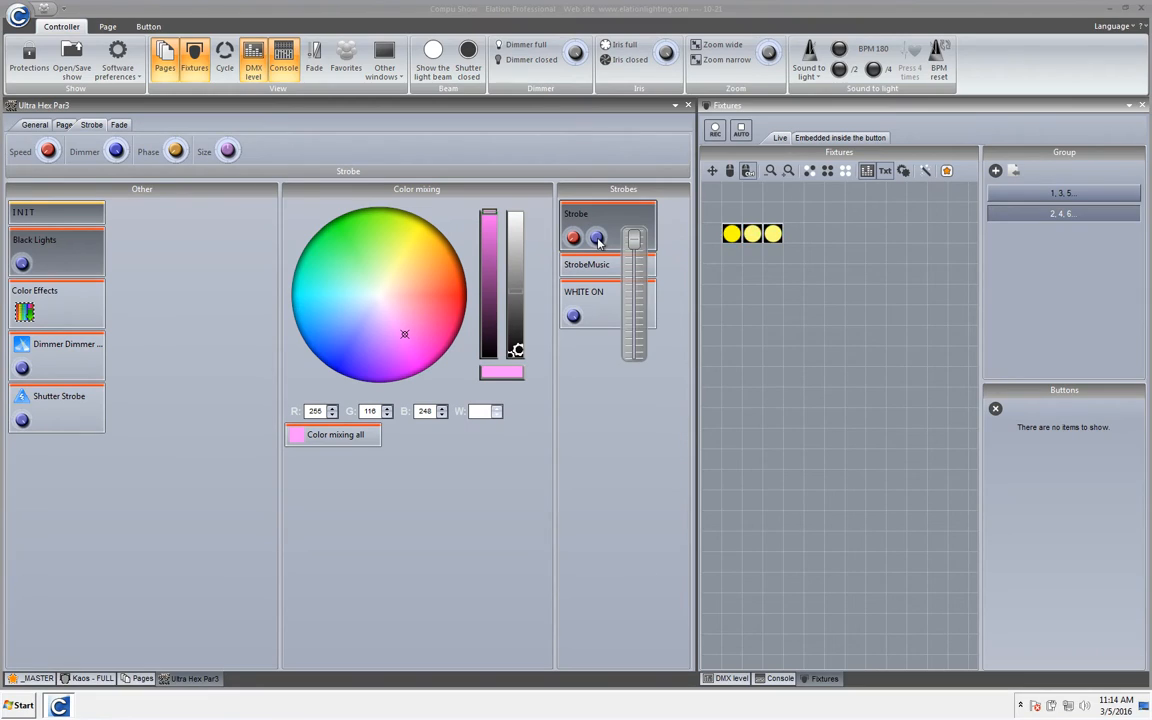
pyautogui.doubleClick(624, 230)
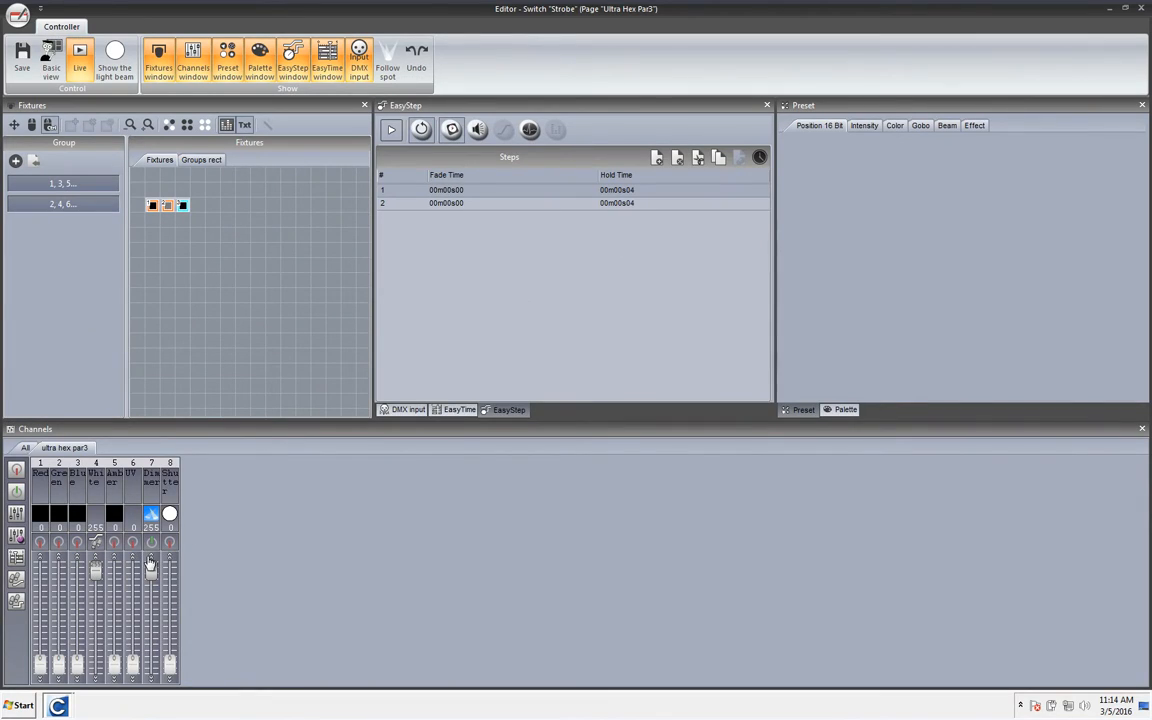
pyautogui.click(1141, 8)
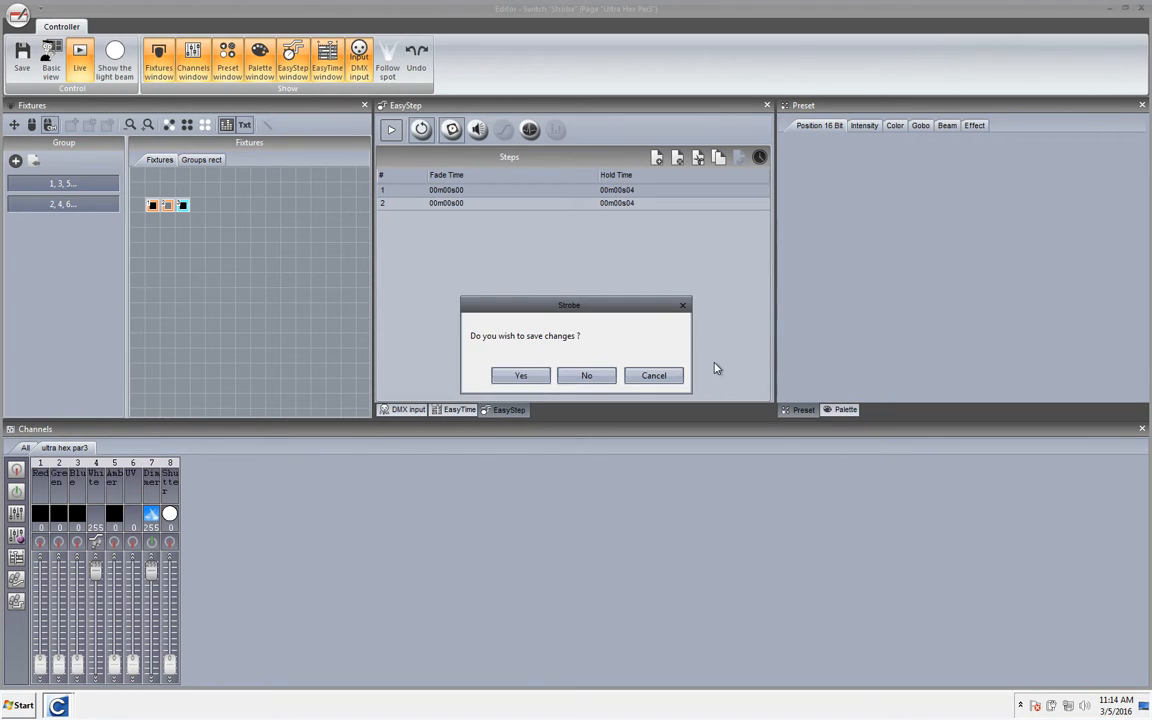
pyautogui.click(587, 375)
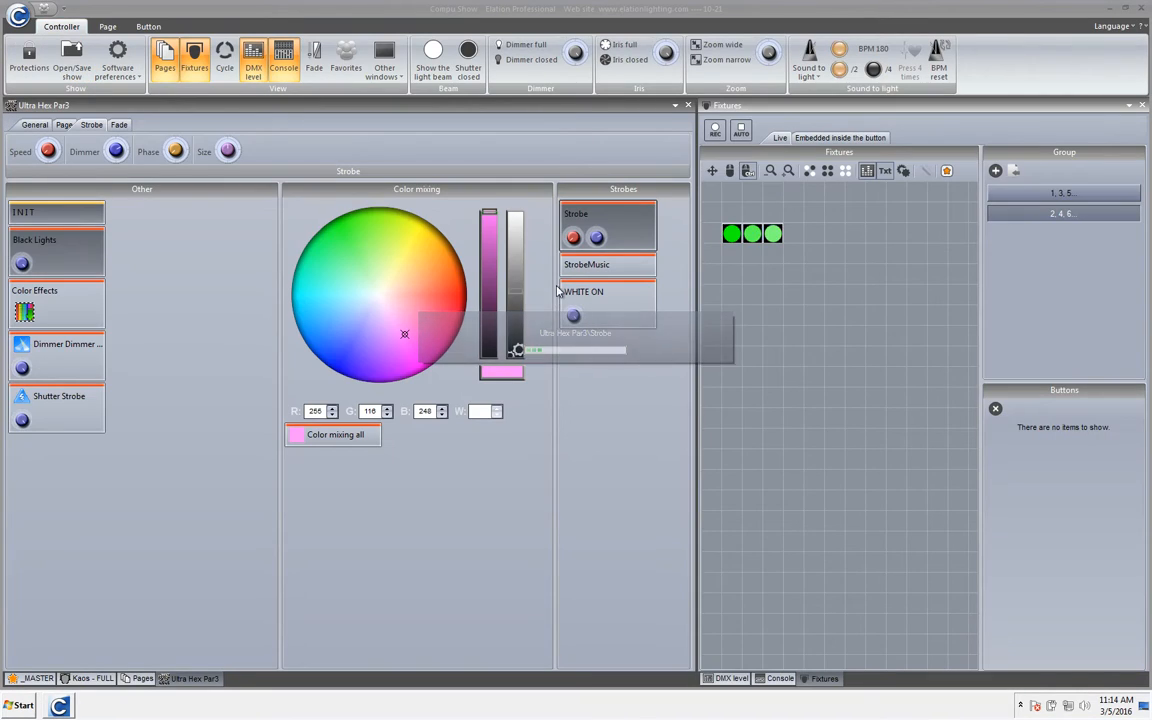
pyautogui.moveTo(598, 241); pyautogui.dragTo(599, 246)
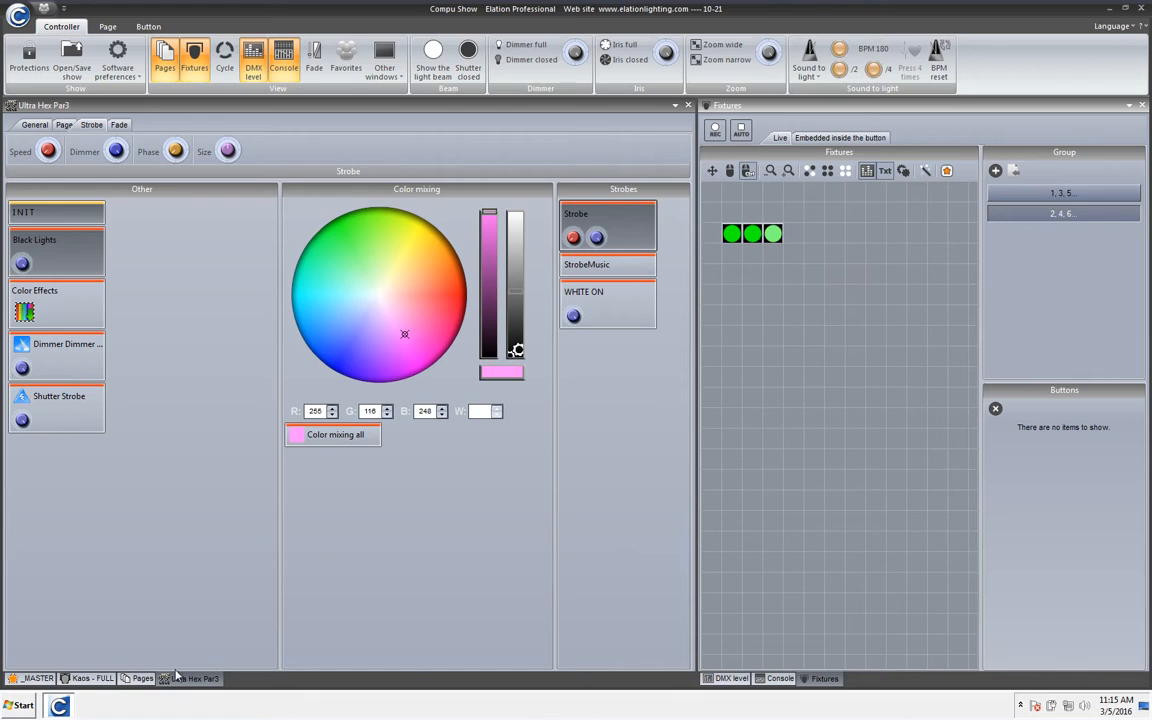
# Lower the GR 27 Green Yellow scene's dimmer to 33% on the _MASTER page
pyautogui.click(33, 678)
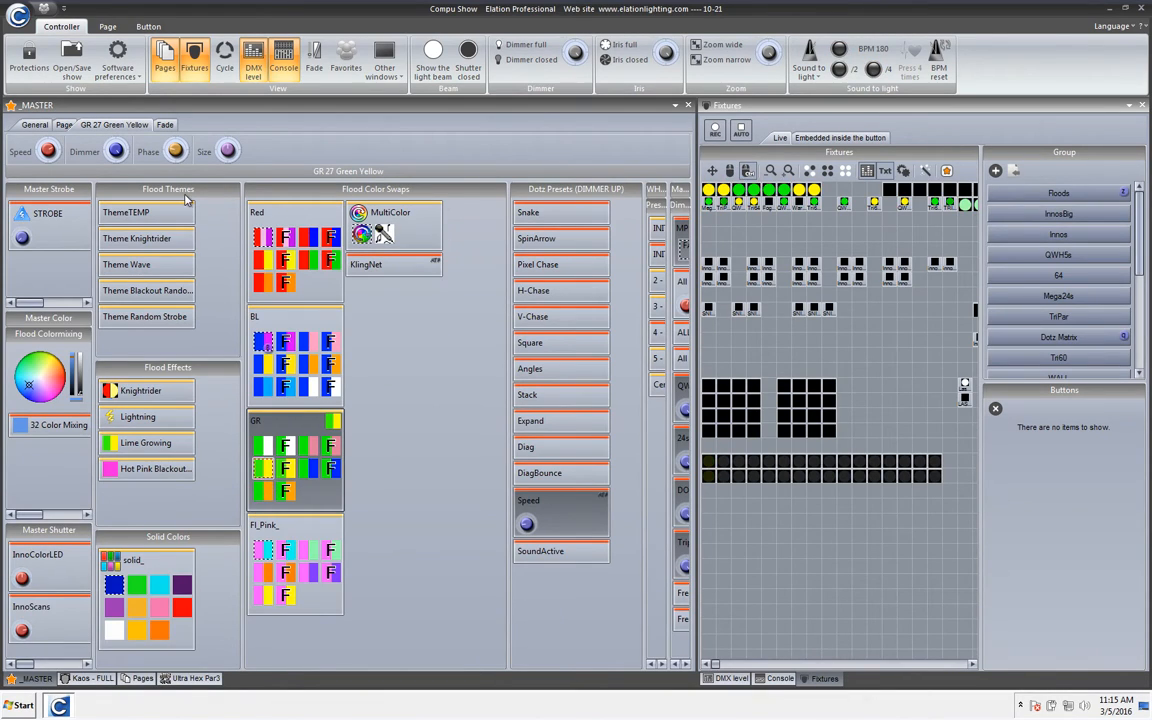
pyautogui.scroll(-10, 113, 155)
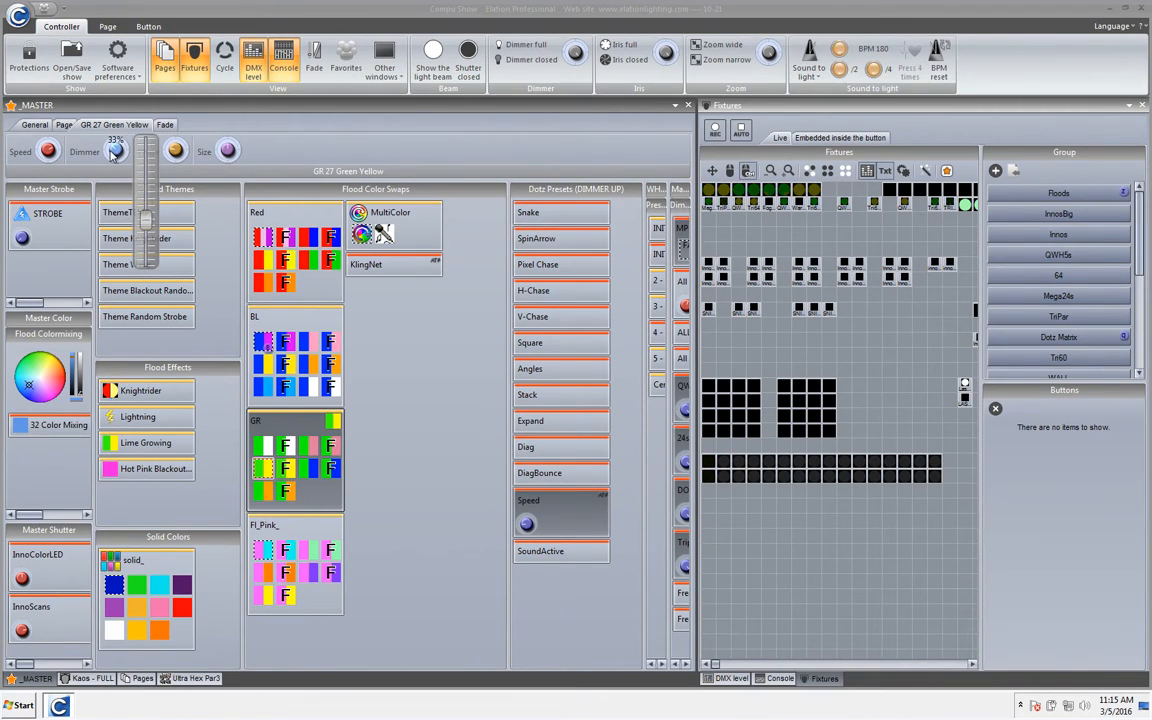
# Compare the solid red scene with GR 27 Green Yellow, activate solid red and lower its dimmer
pyautogui.click(180, 608)
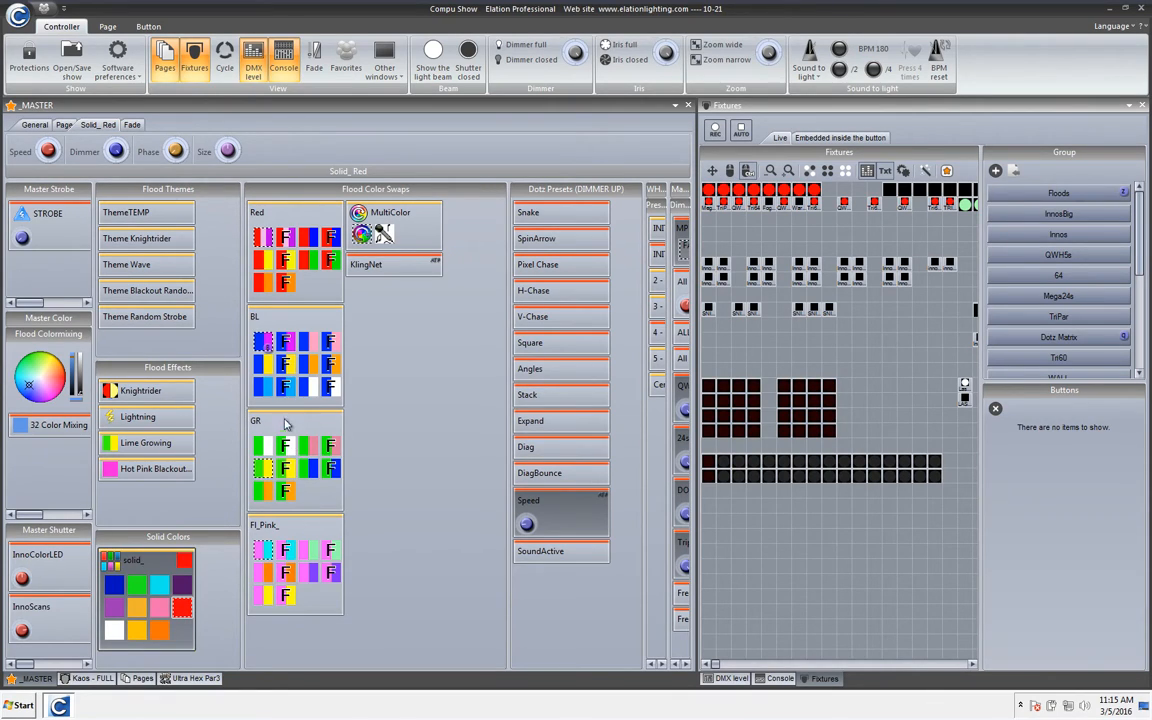
pyautogui.click(270, 468)
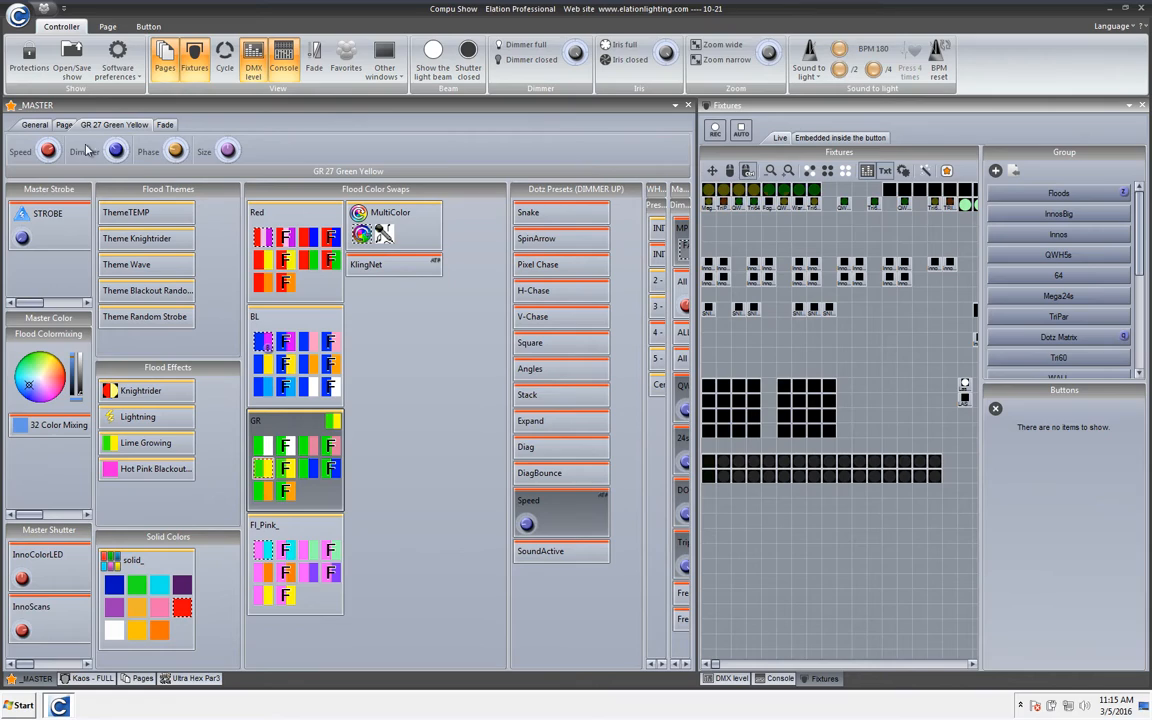
pyautogui.click(182, 609)
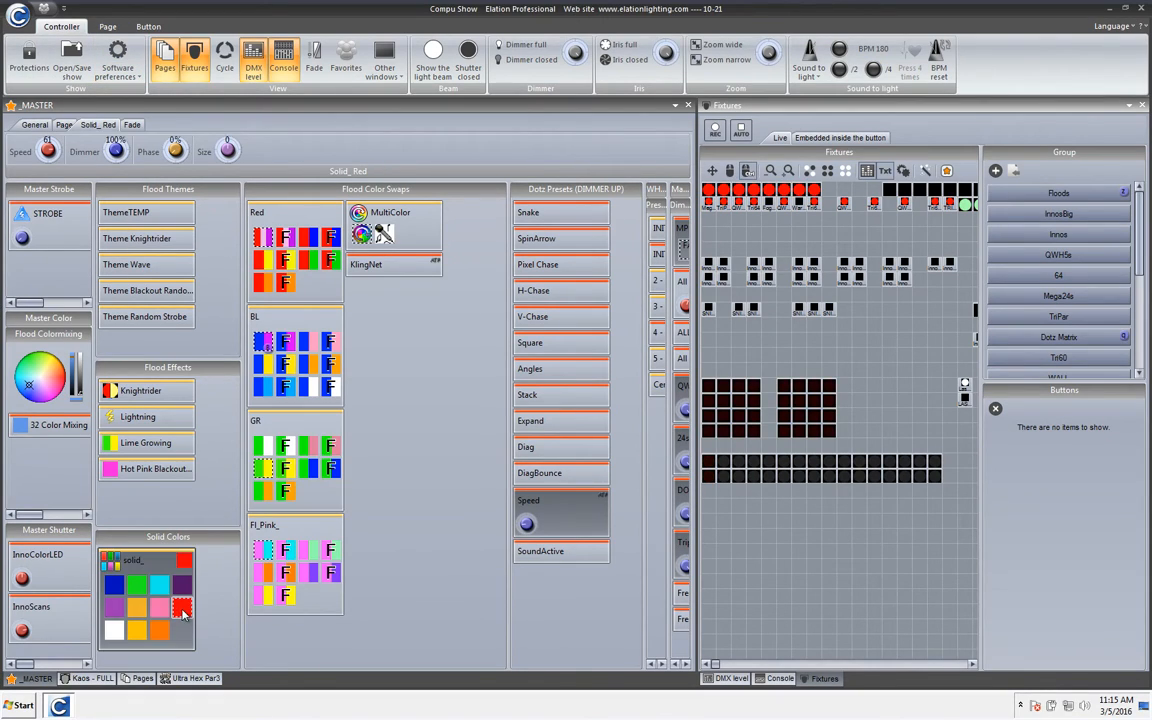
pyautogui.moveTo(115, 150); pyautogui.dragTo(113, 163)
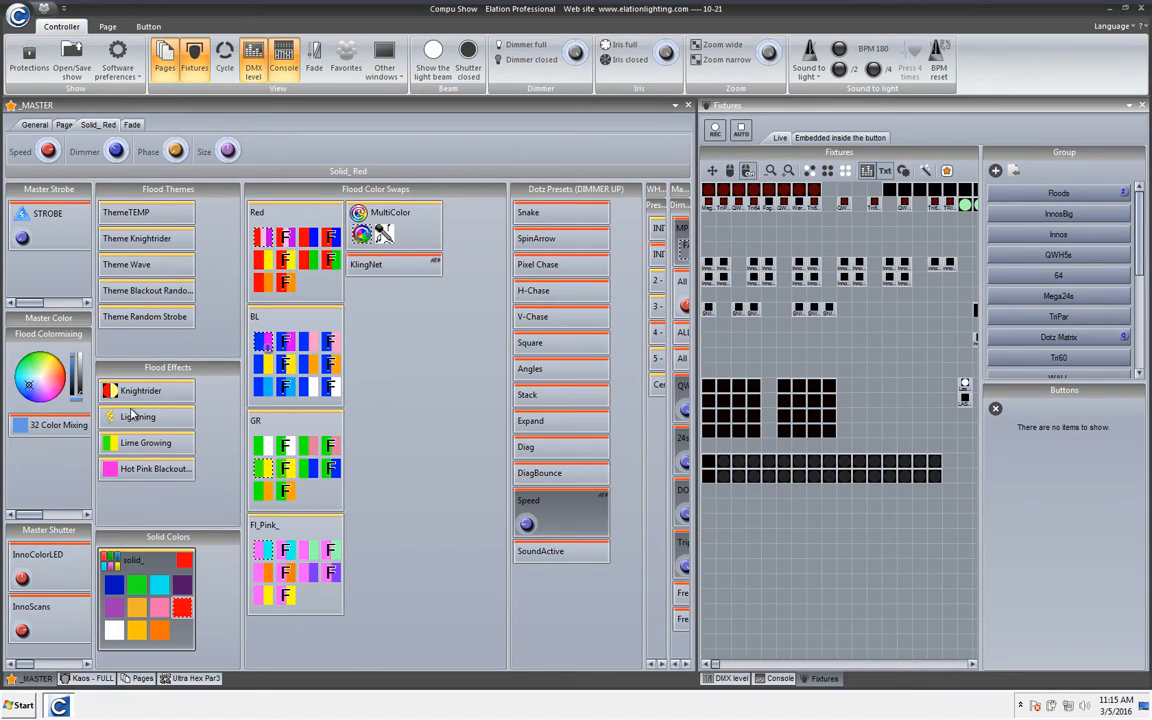
# Turn the Strobe switch off and back on from the Ultra Hex Par3 page
pyautogui.click(196, 679)
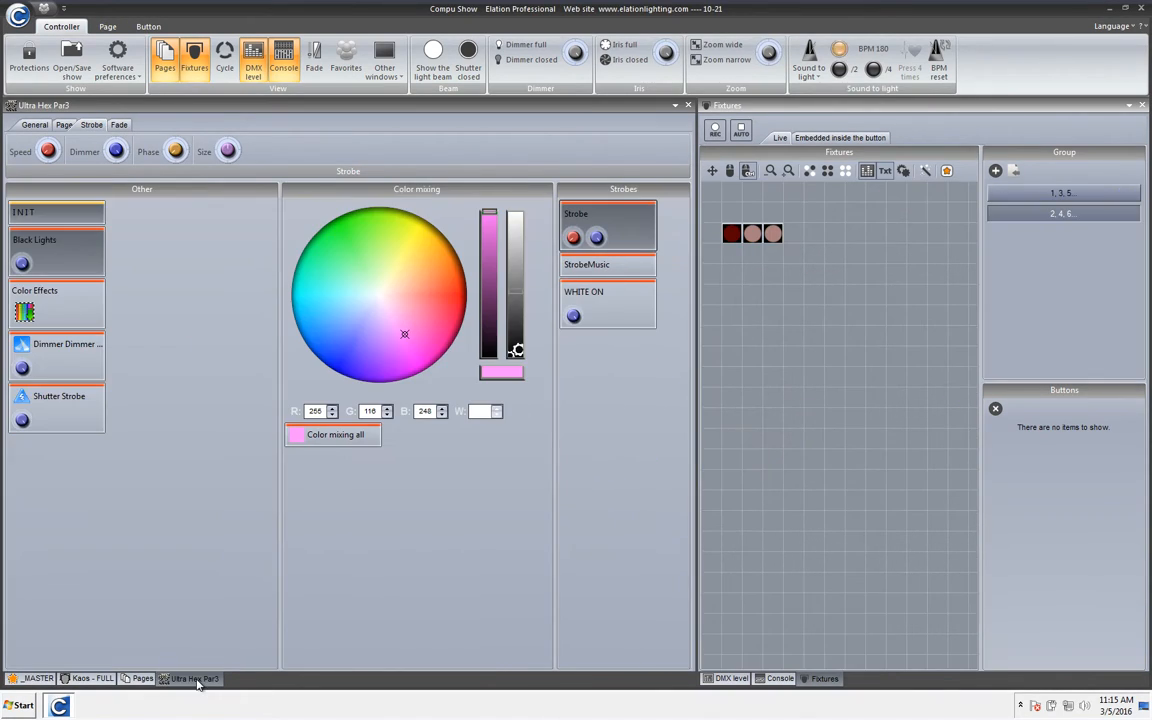
pyautogui.click(634, 230)
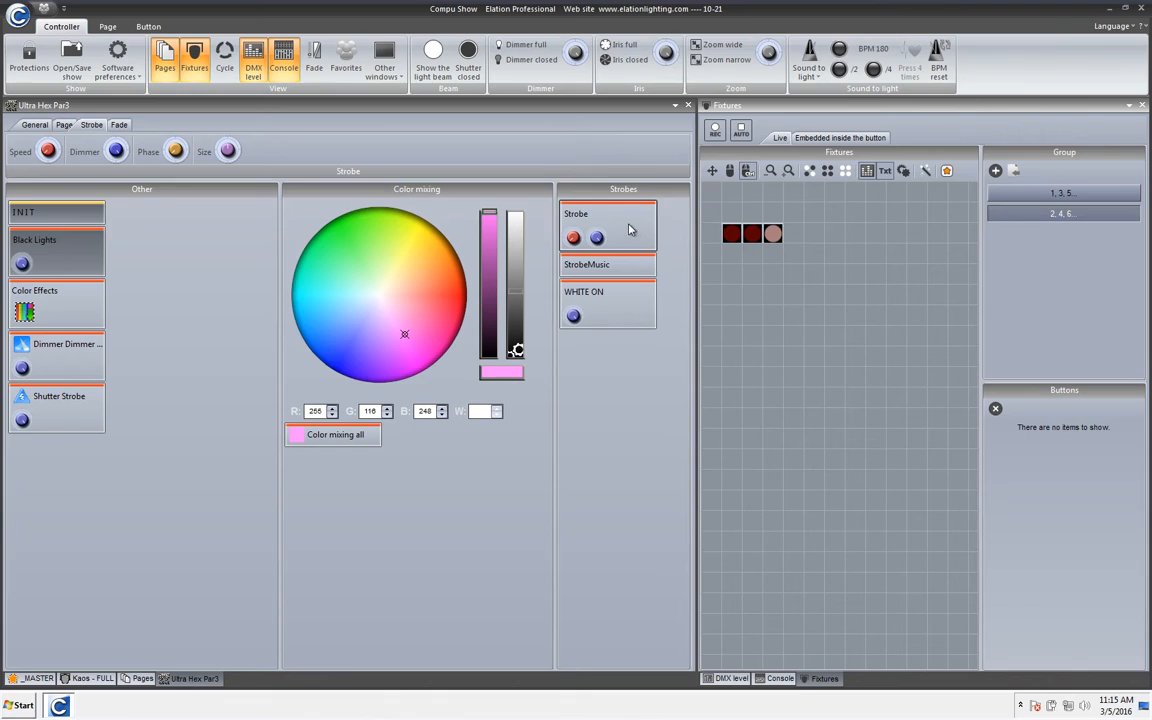
pyautogui.click(628, 230)
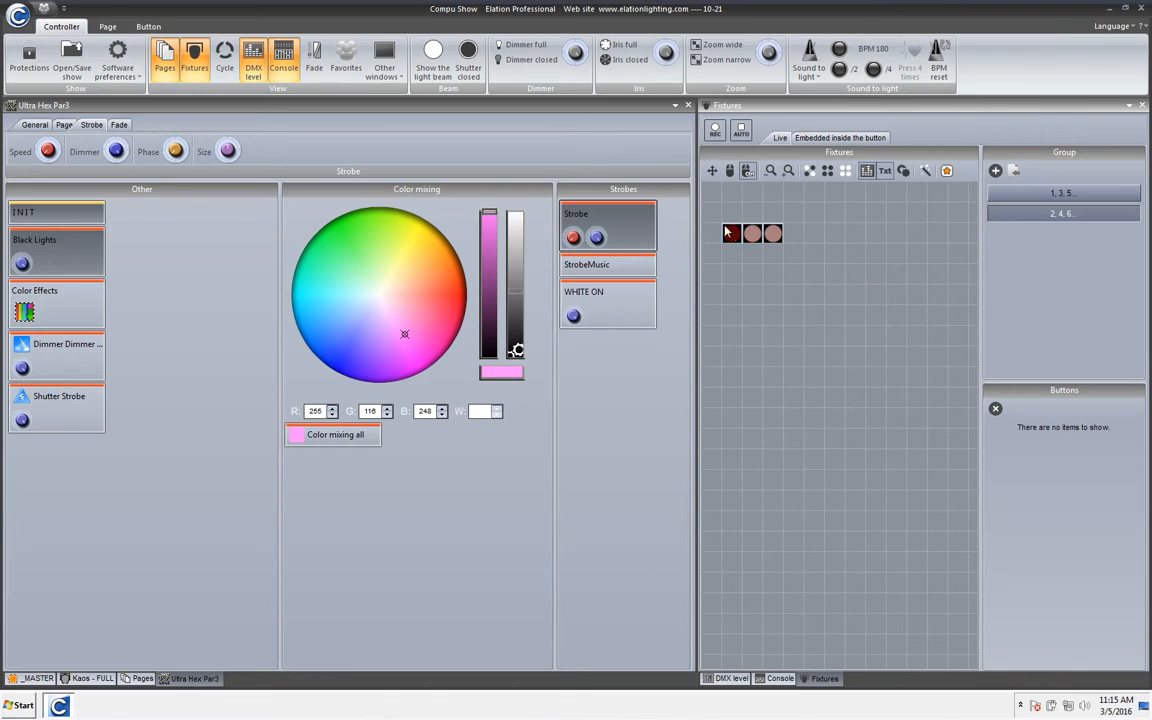
# Vary the Strobe switch's speed and dimmer levels, and turn the switch off
pyautogui.click(573, 234)
pyautogui.click(573, 221)
pyautogui.click(598, 238)
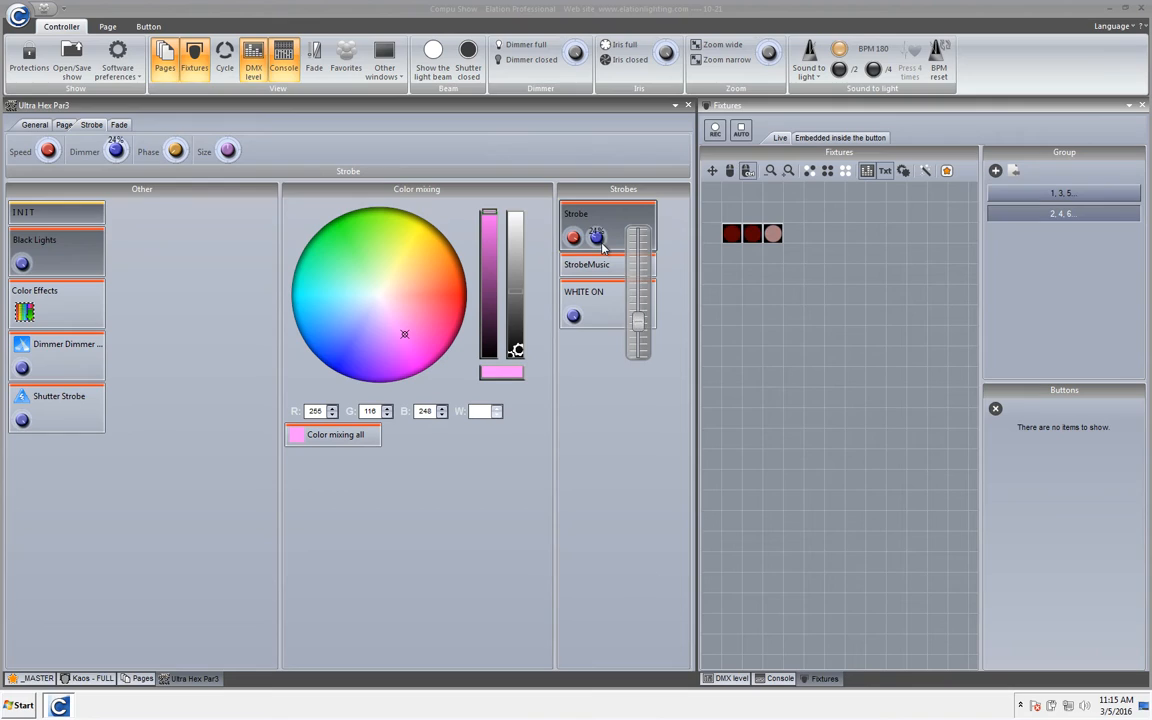
pyautogui.scroll(5, 603, 245)
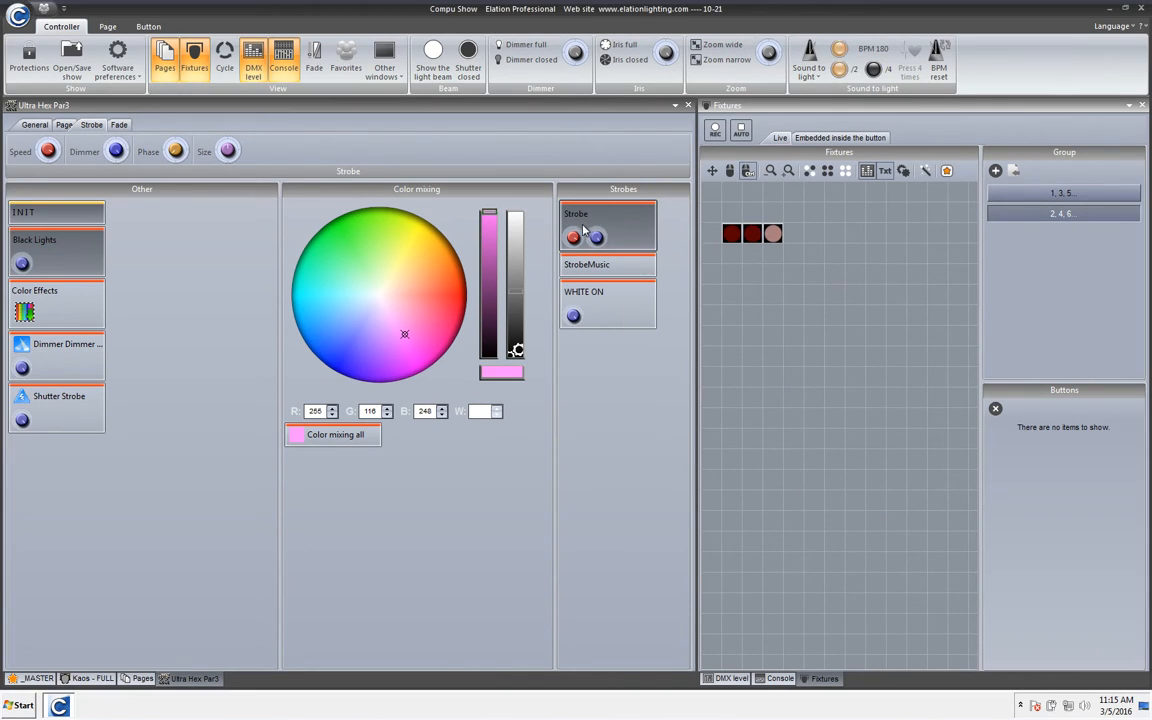
pyautogui.click(573, 237)
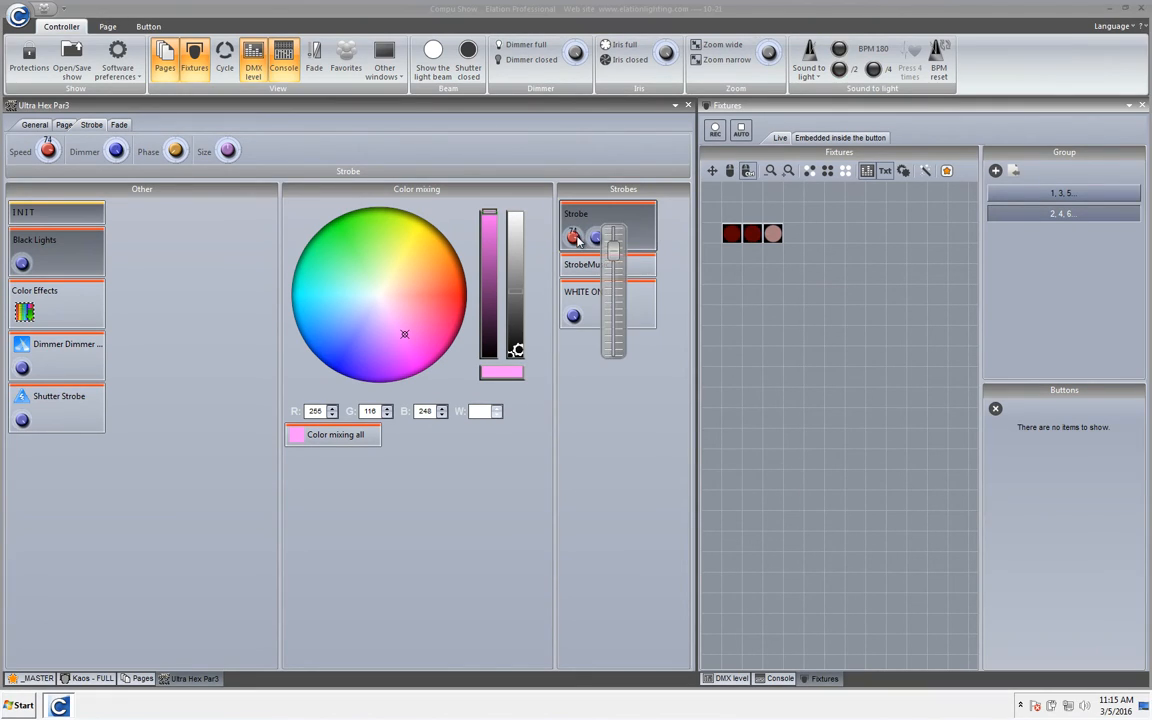
pyautogui.click(577, 183)
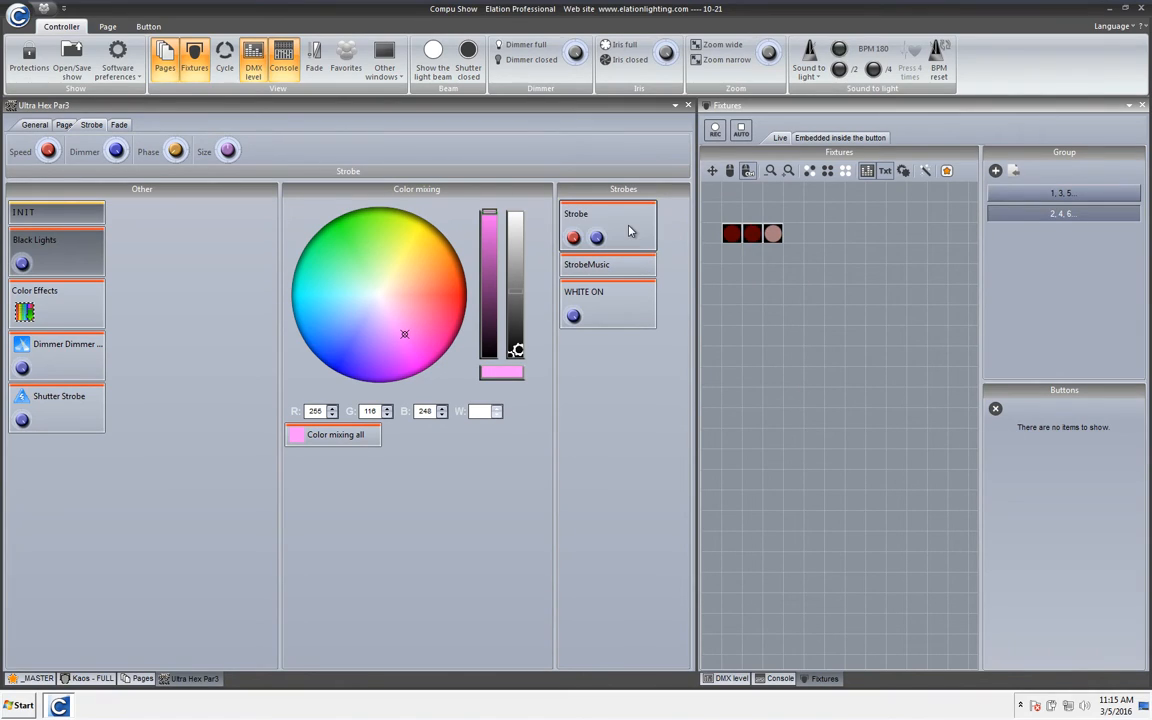
# Activate the WHITE ON switch and vary its dimmer level, including down to 0%
pyautogui.click(629, 312)
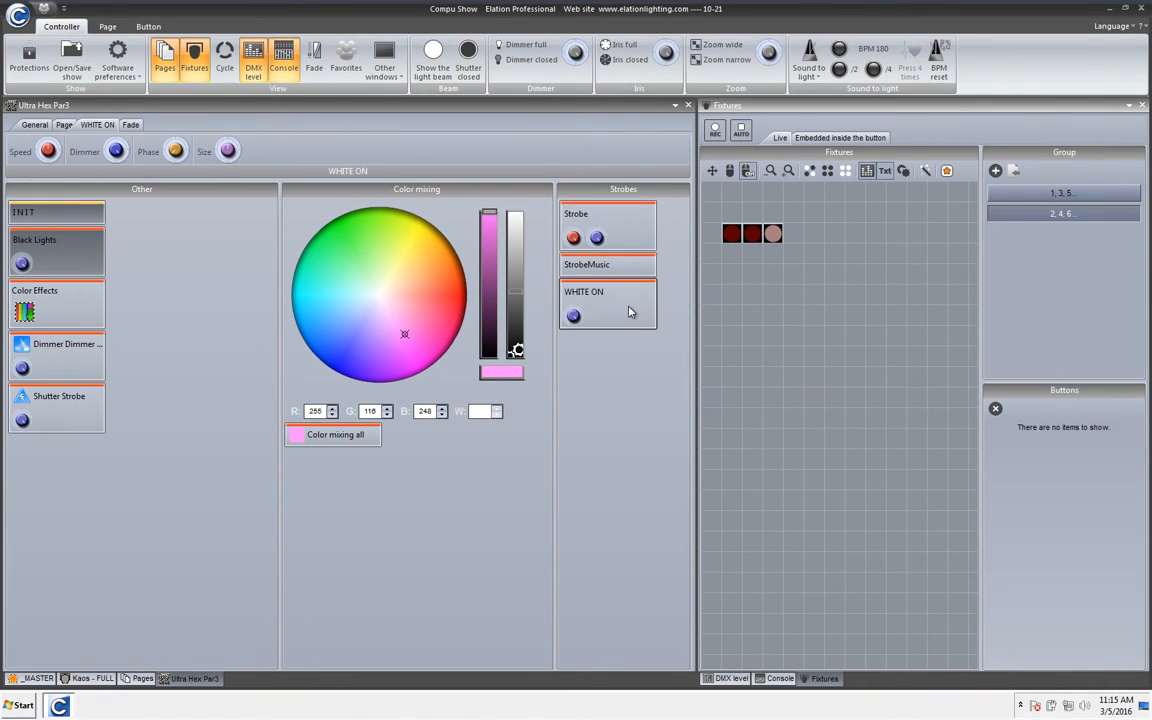
pyautogui.click(573, 315)
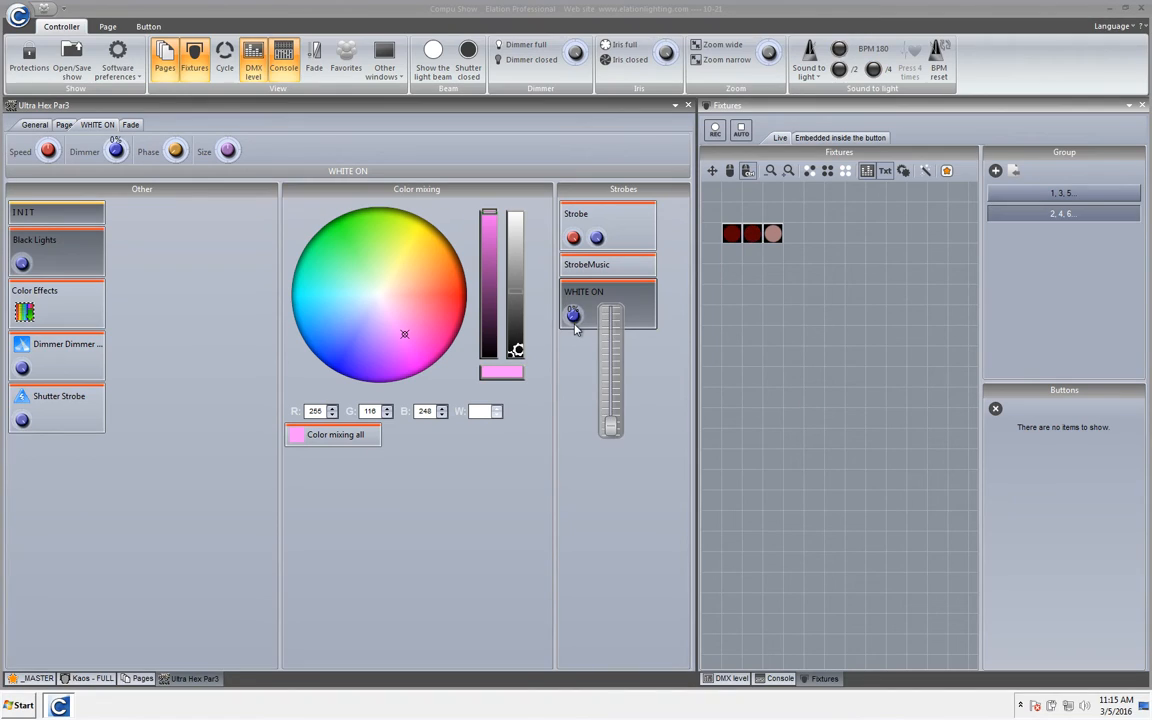
pyautogui.moveTo(575, 335); pyautogui.dragTo(573, 315)
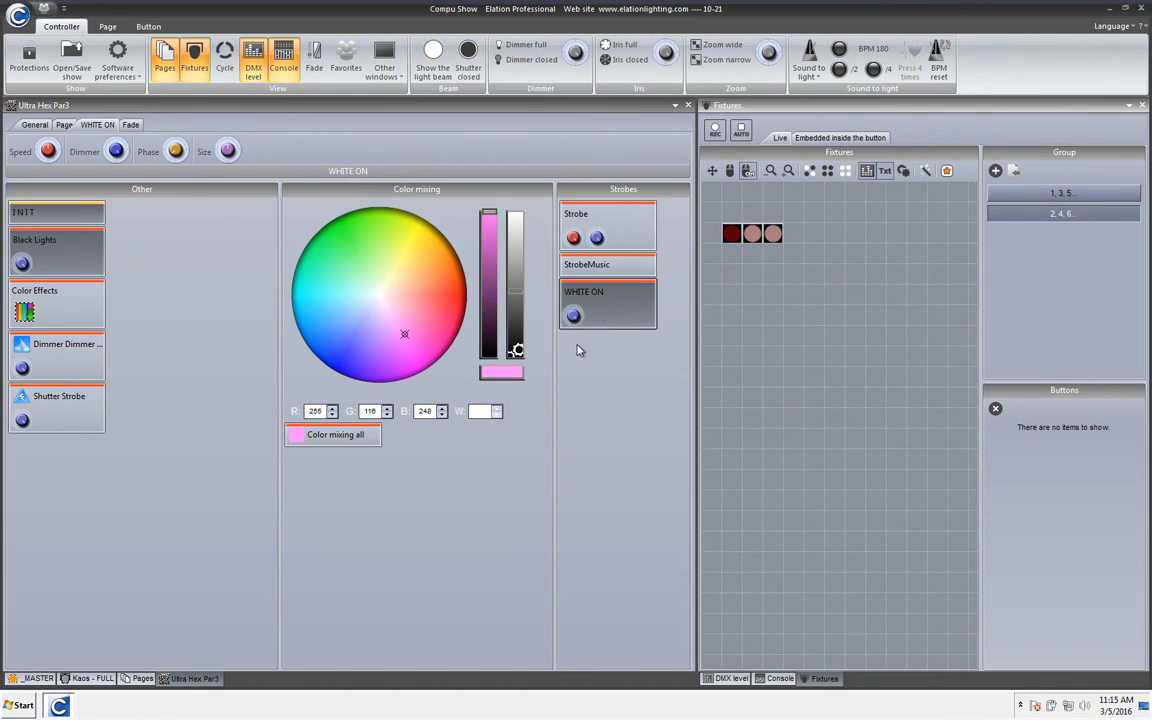
# Activate the master STROBE switch on the _MASTER page and adjust its dimmer
pyautogui.click(35, 678)
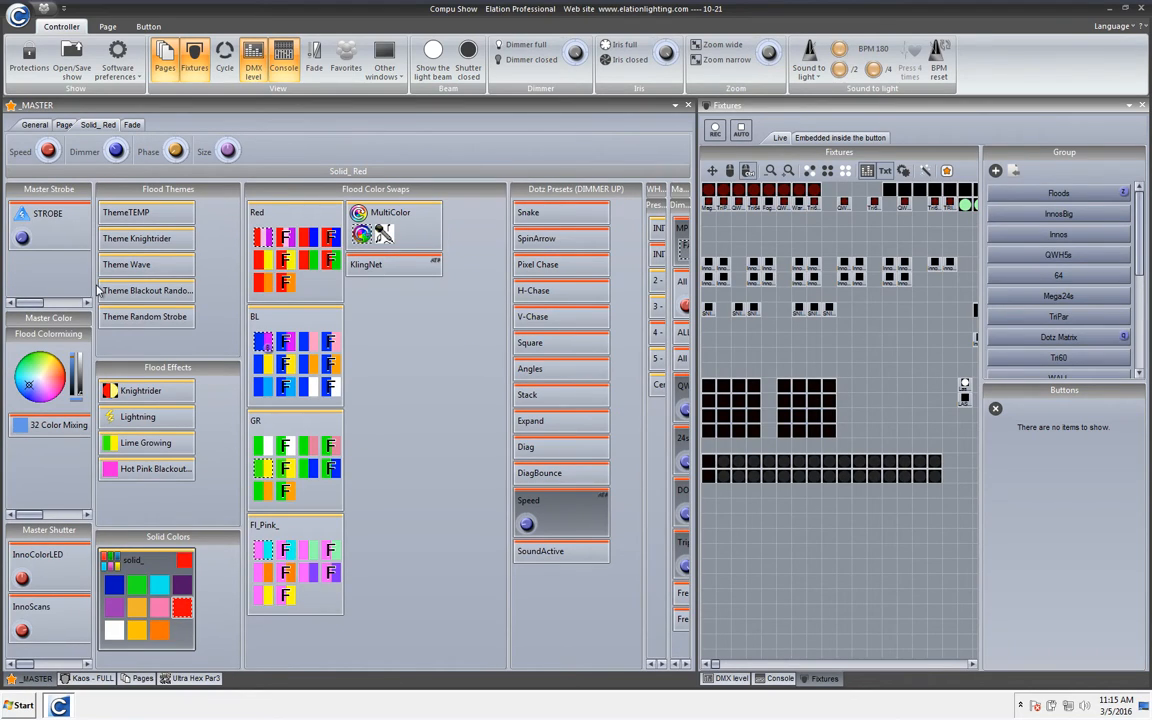
pyautogui.click(55, 217)
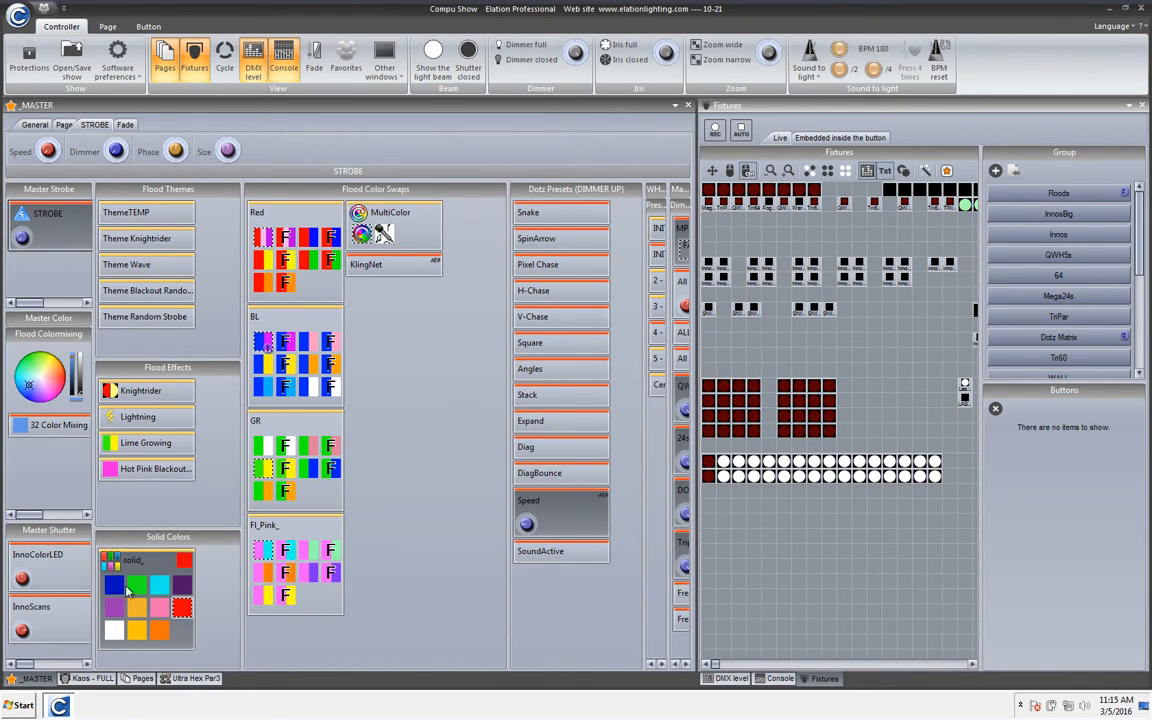
pyautogui.moveTo(27, 240); pyautogui.dragTo(26, 235)
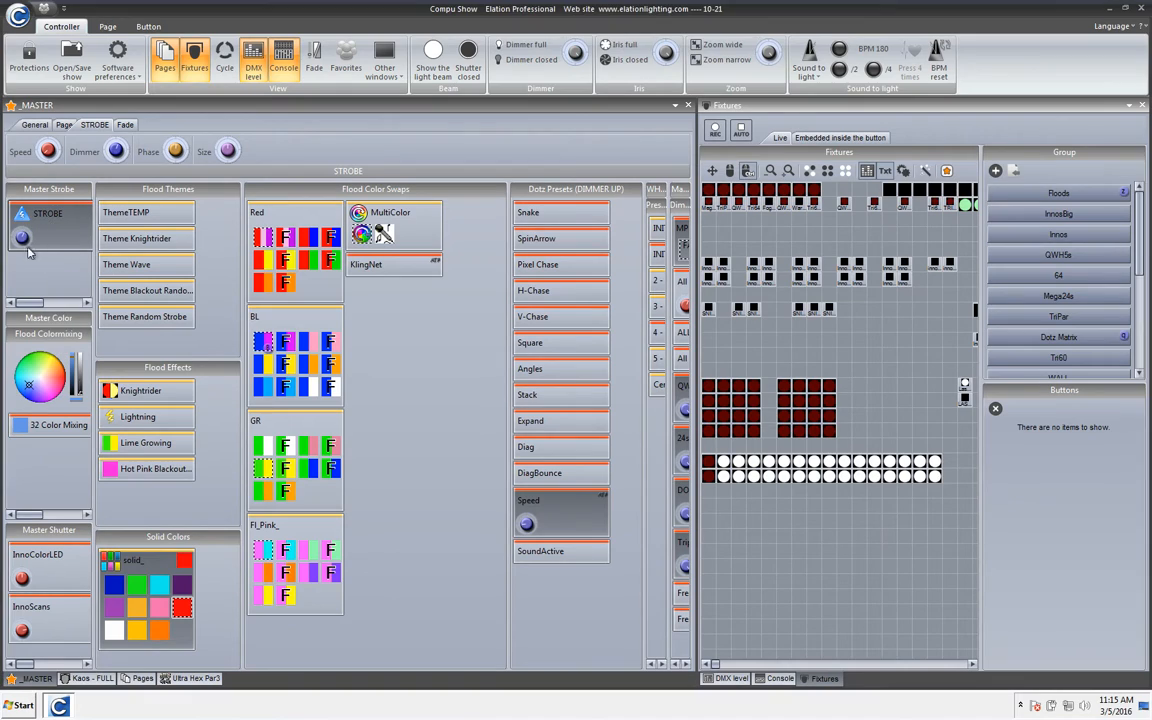
# Check the fixtures on the Ultra Hex Par3 page, and open the _MASTER page's STROBE switch in the editor
pyautogui.click(194, 678)
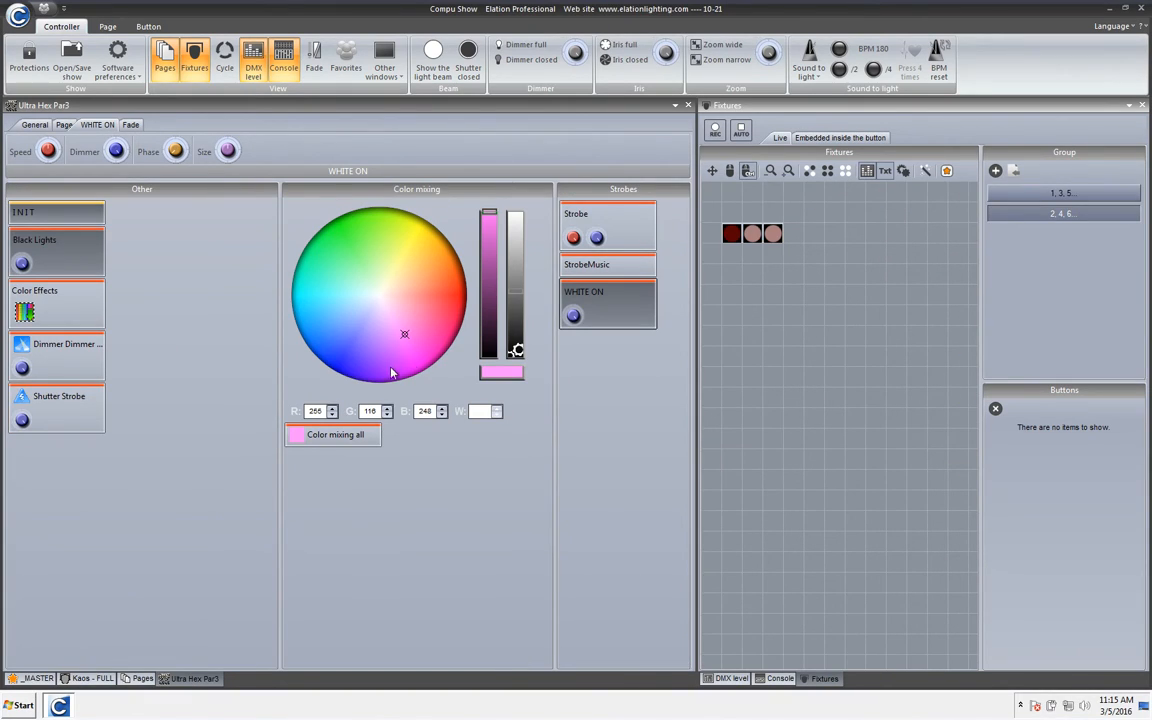
pyautogui.click(33, 678)
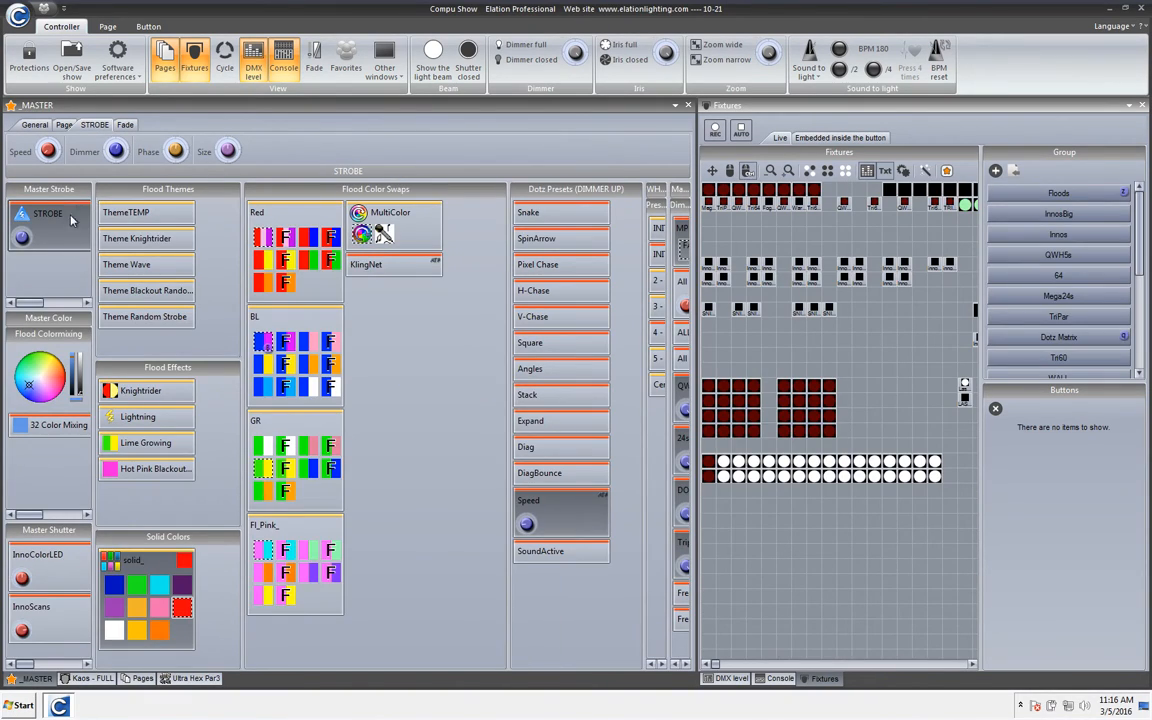
pyautogui.doubleClick(63, 232)
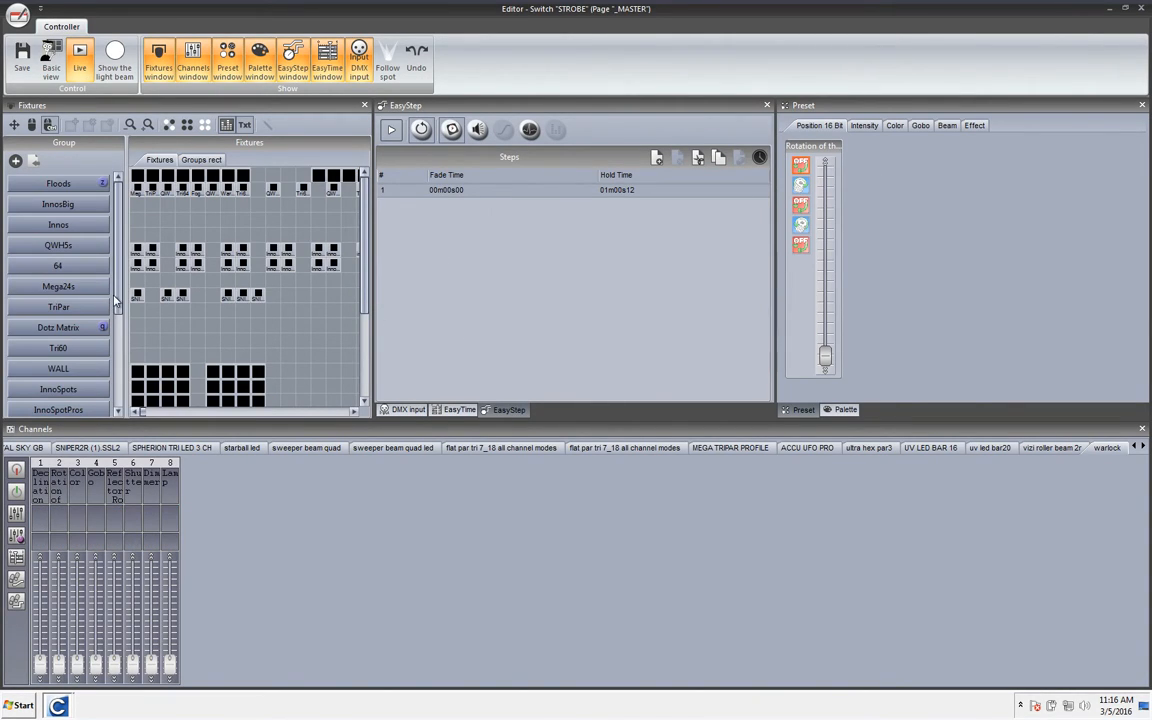
# Close the master STROBE switch's editor without saving changes and turn the STROBE switch off
pyautogui.scroll(-3, 110, 300)
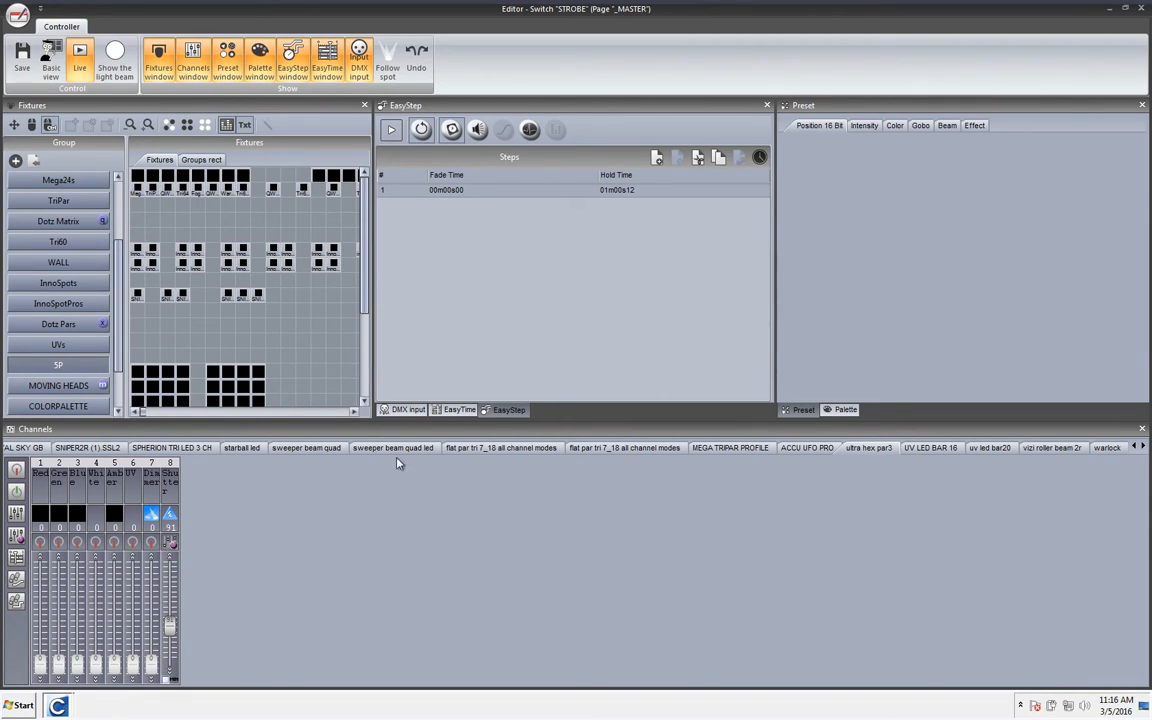
pyautogui.click(1141, 9)
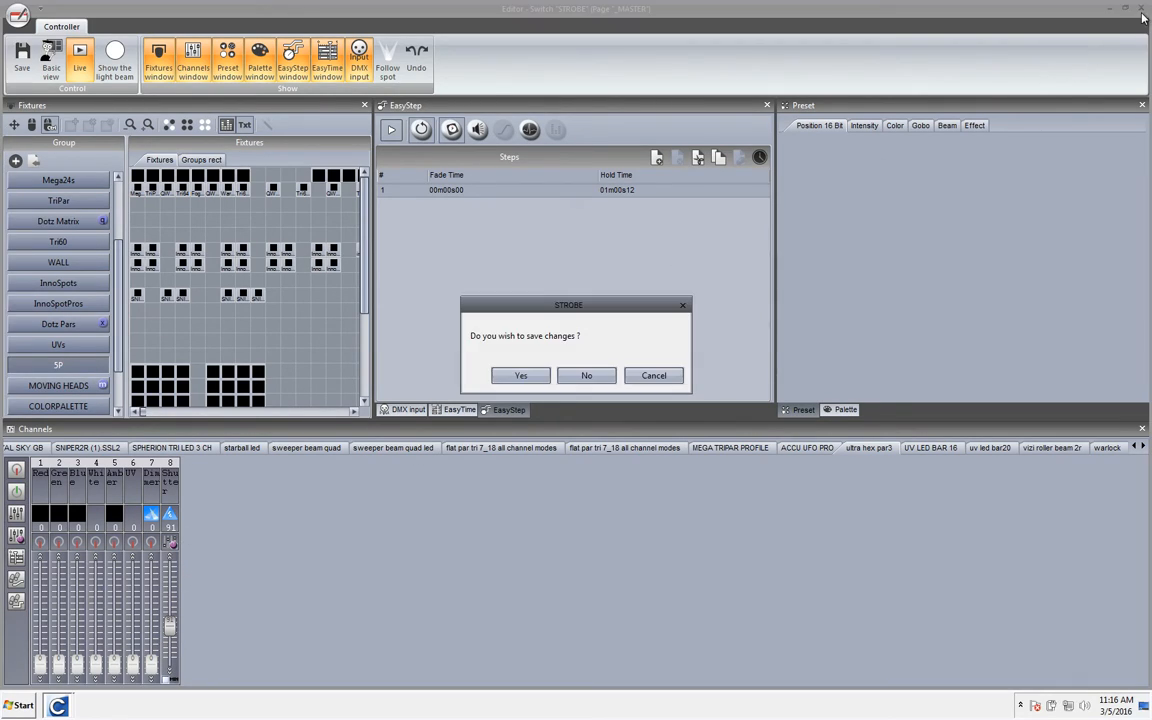
pyautogui.click(586, 375)
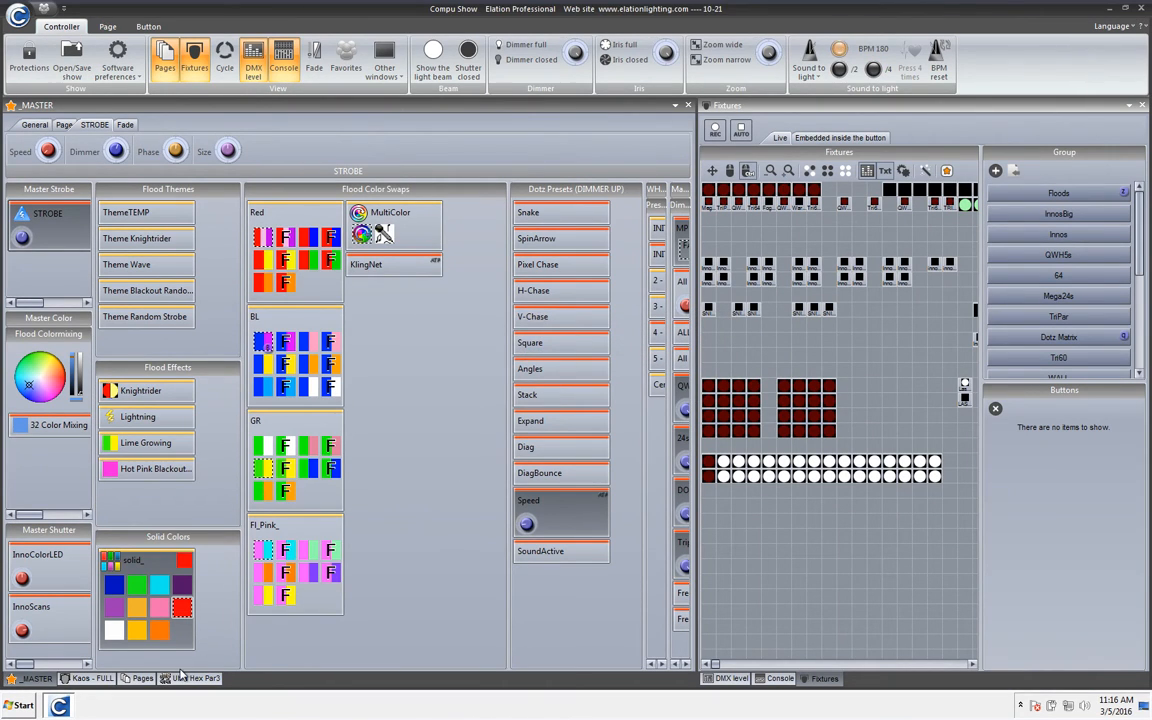
pyautogui.click(52, 238)
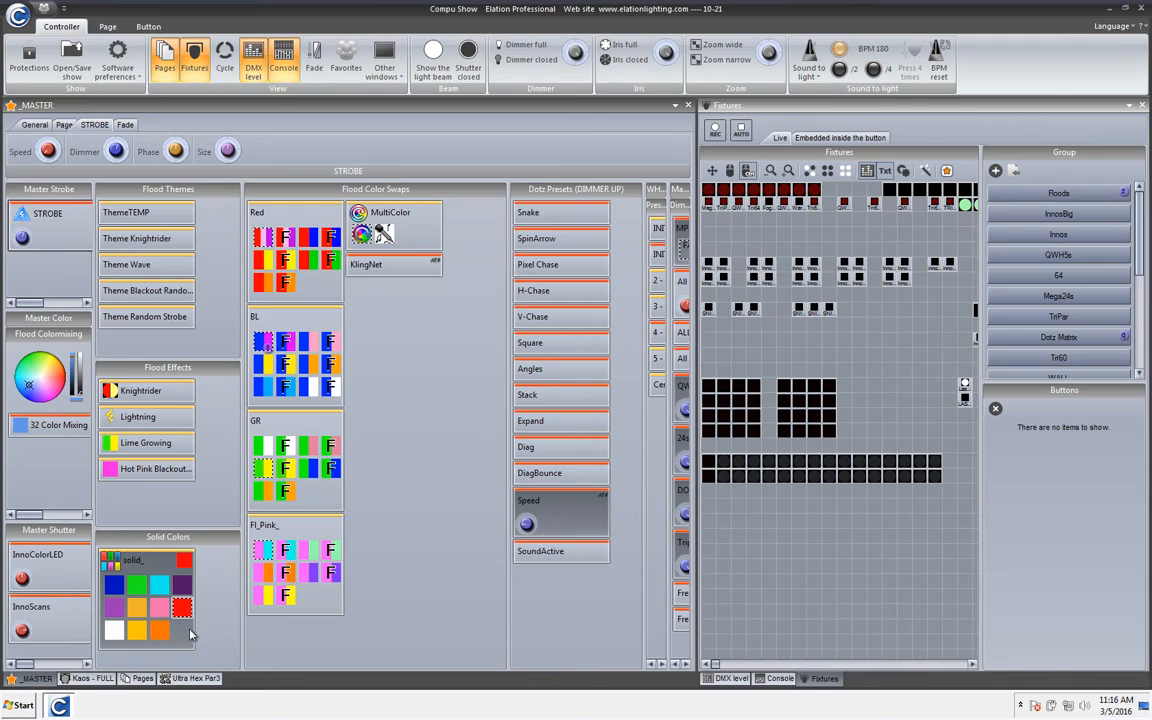
# Toggle the Strobe switch on the Ultra Hex Par3 page and turn the WHITE ON switch off
pyautogui.click(195, 679)
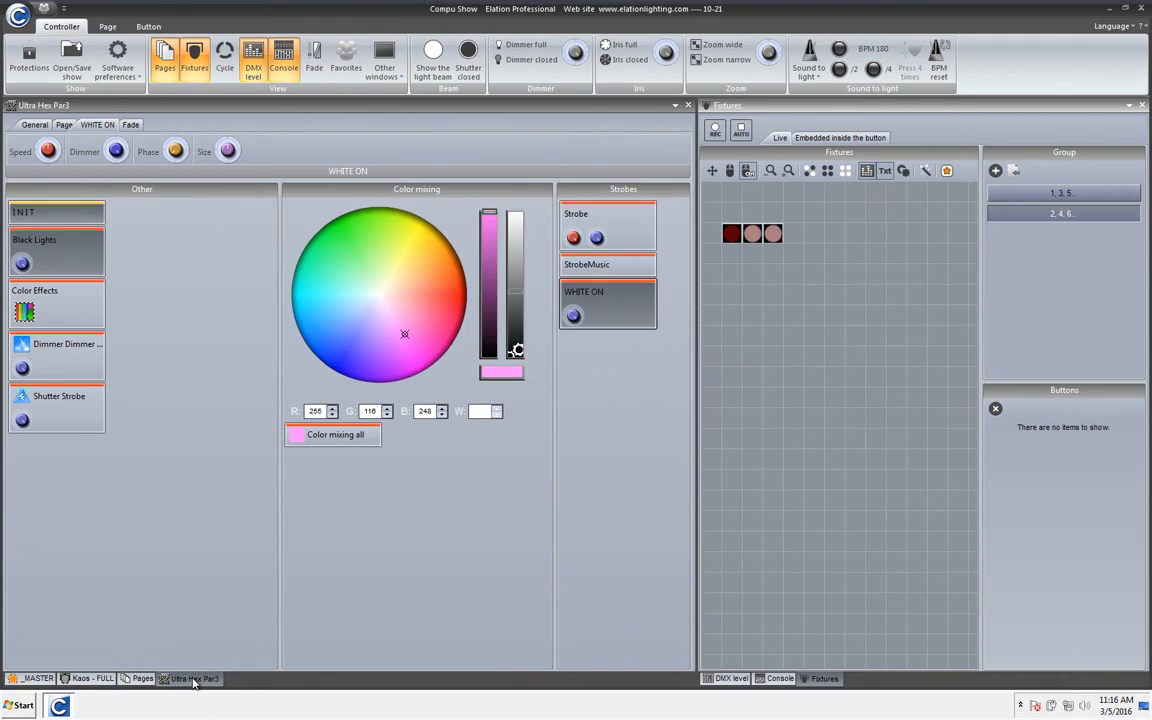
pyautogui.click(612, 226)
pyautogui.click(609, 237)
pyautogui.click(606, 317)
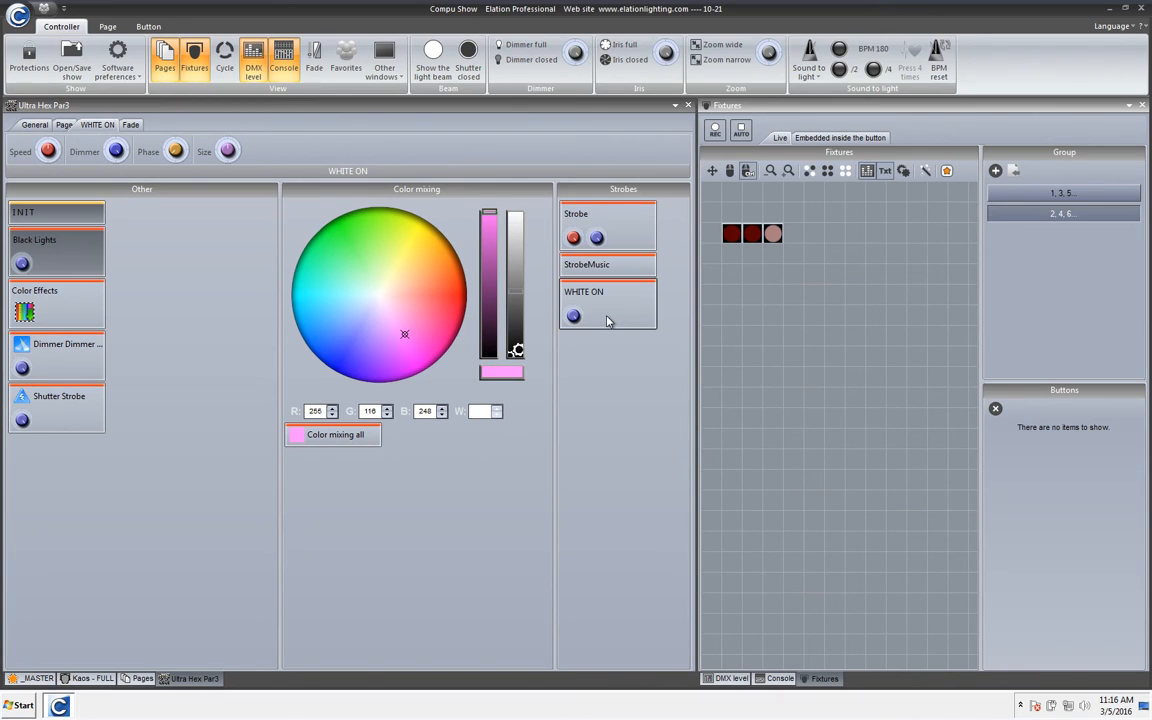
# Duplicate the Black Lights switch under the name UV Strobe
pyautogui.rightClick(70, 241)
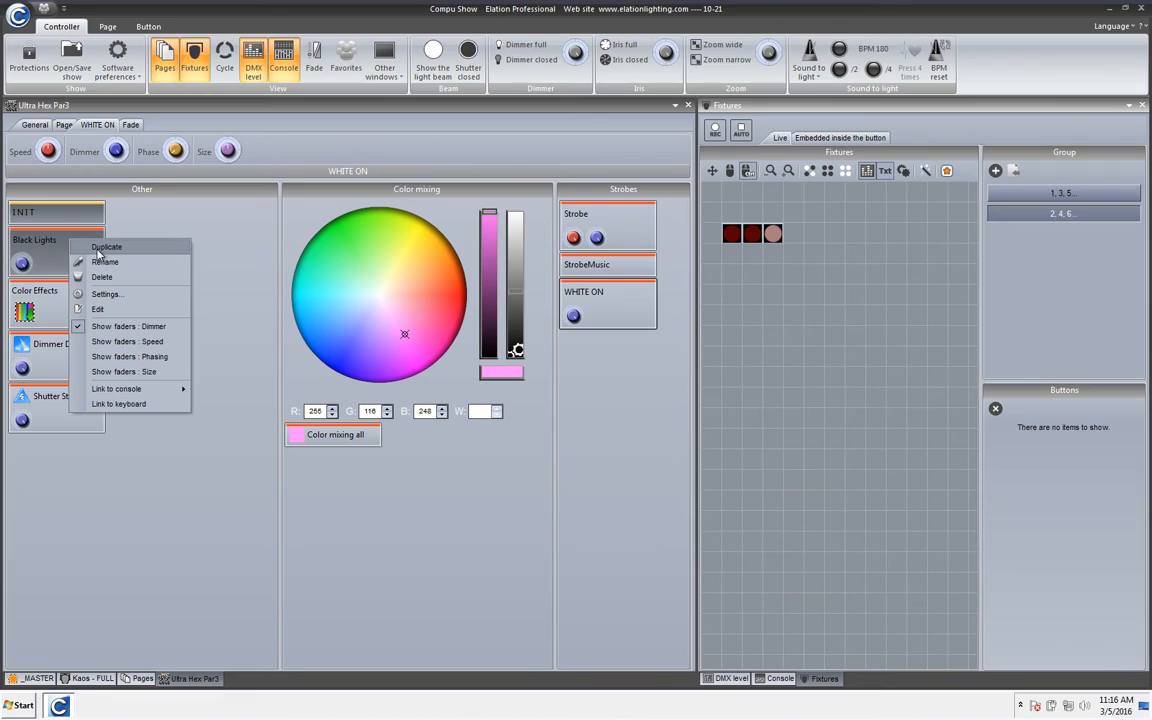
pyautogui.click(98, 250)
pyautogui.press('Right')
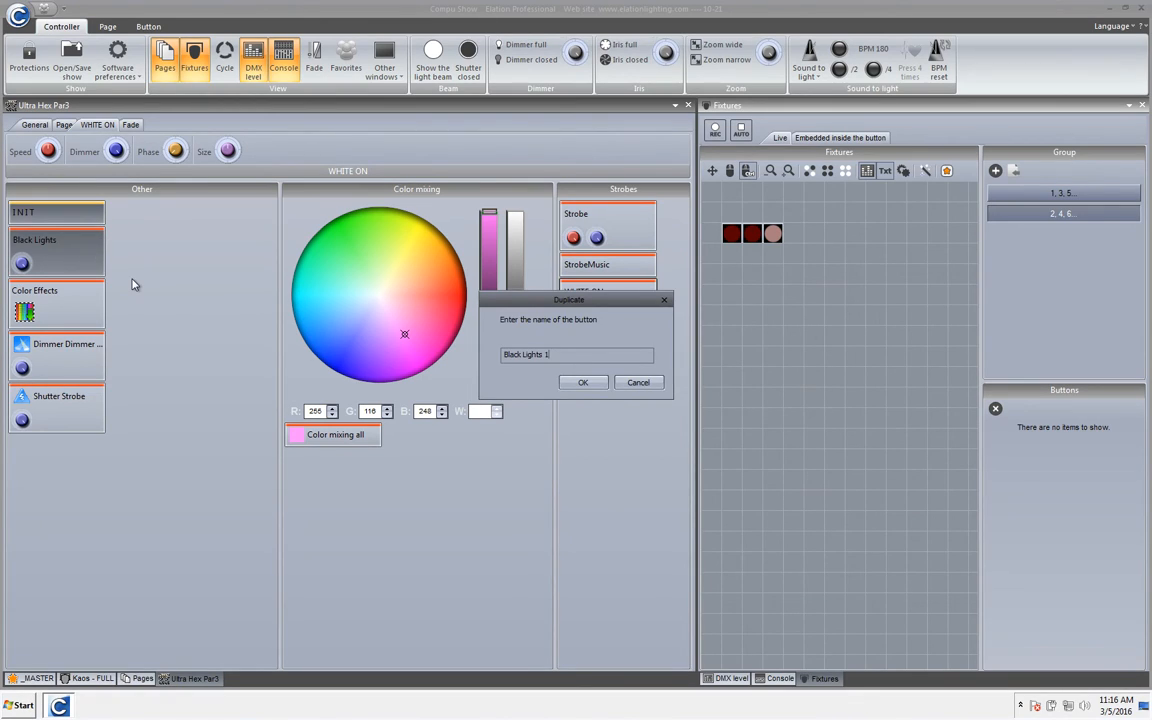
pyautogui.press('BackSpace')
pyautogui.press('BackSpace')
pyautogui.press('BackSpace')
pyautogui.press('BackSpace')
pyautogui.press('BackSpace')
pyautogui.press('BackSpace')
pyautogui.press('Return')
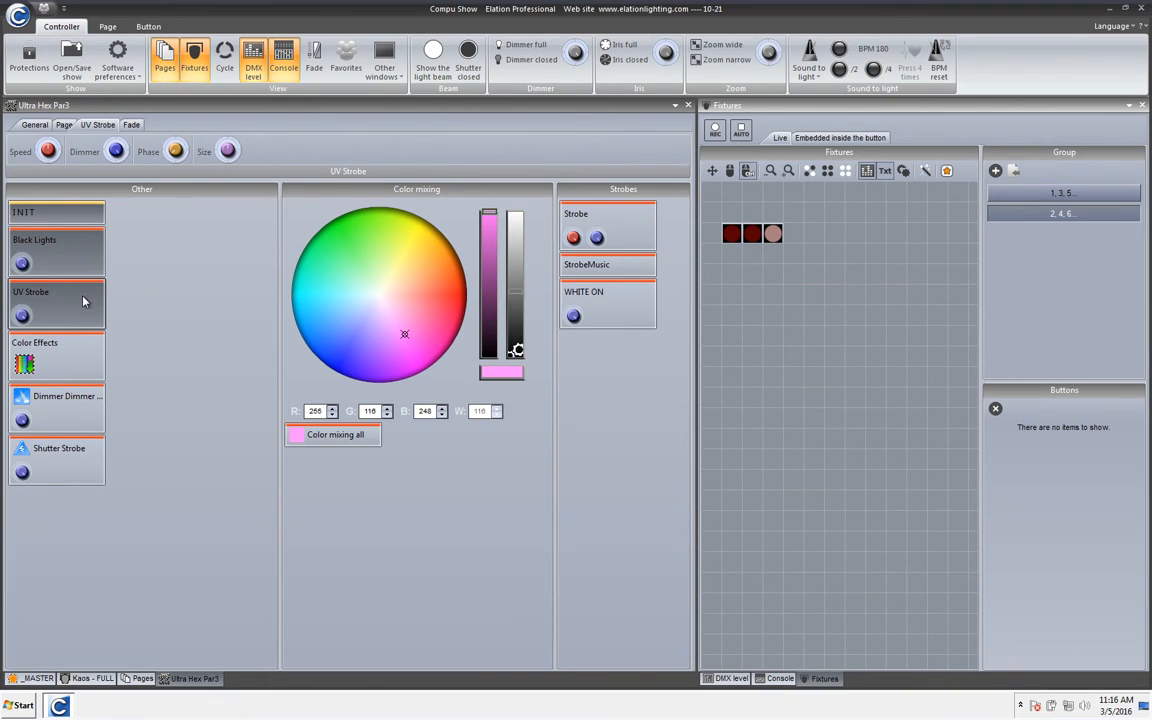
pyautogui.doubleClick(74, 266)
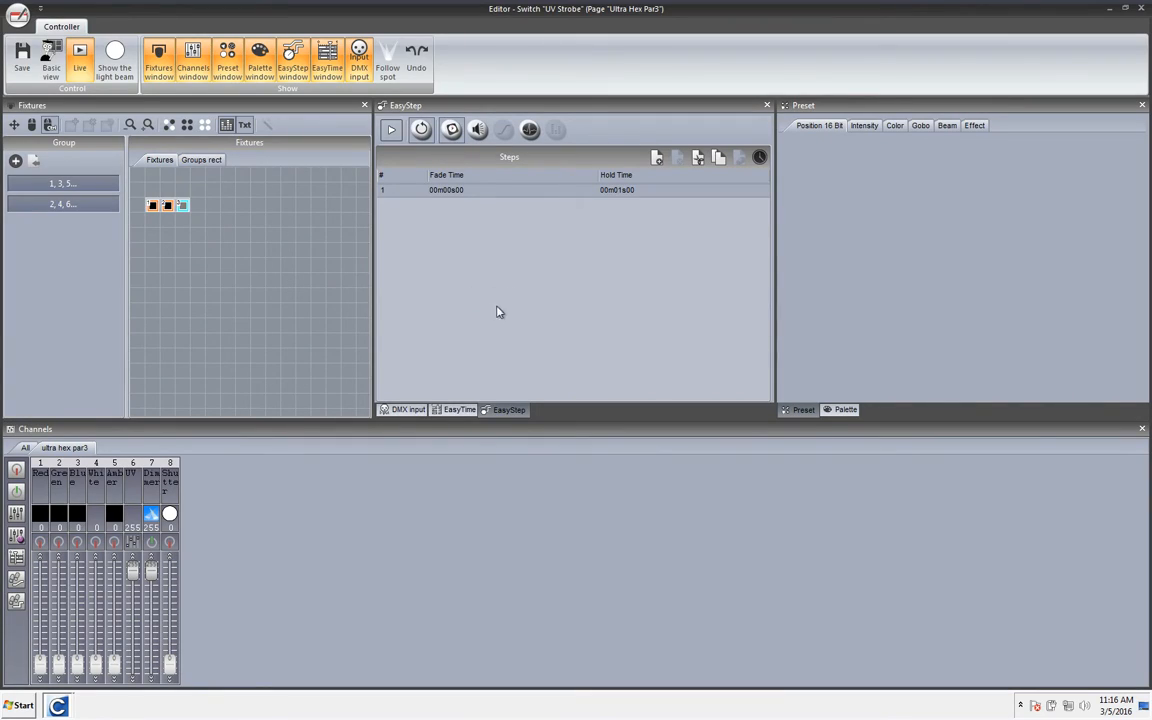
pyautogui.click(657, 158)
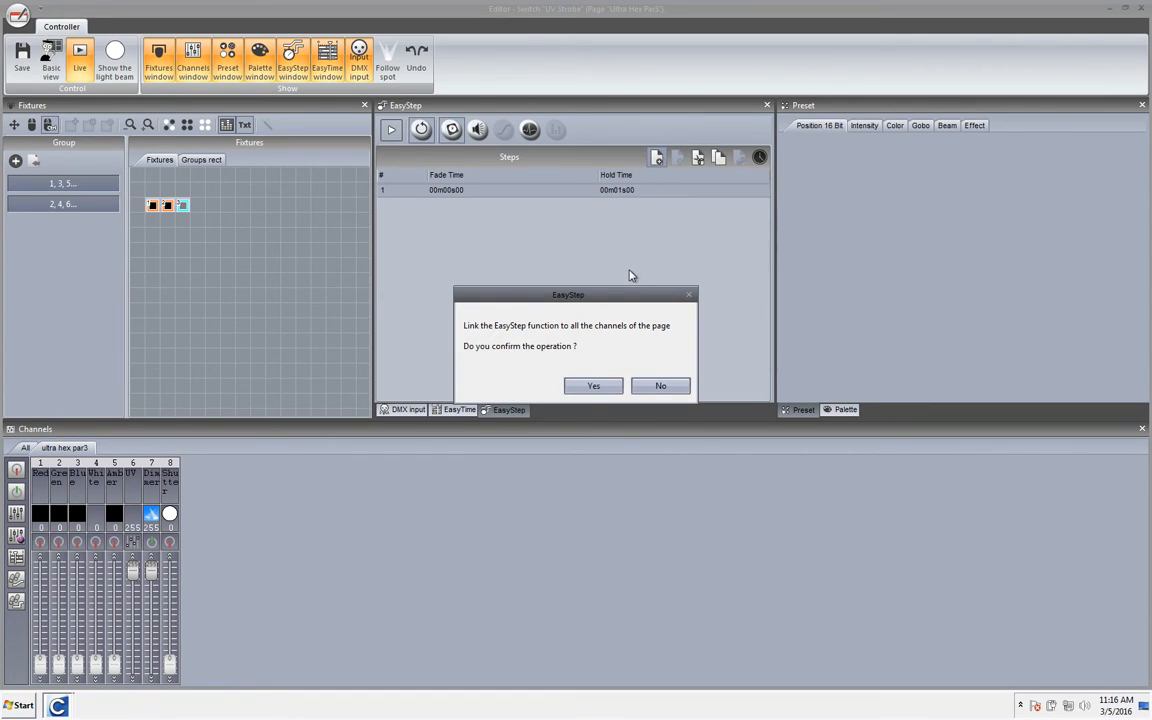
pyautogui.click(605, 388)
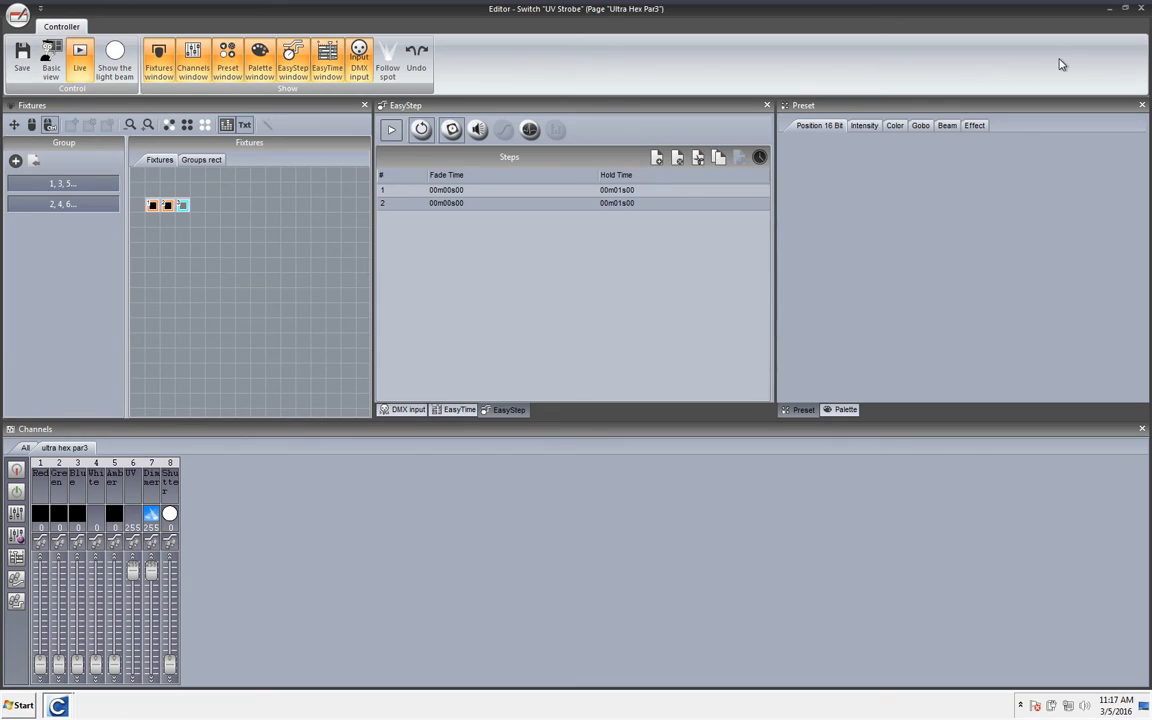
pyautogui.click(1141, 8)
pyautogui.click(587, 378)
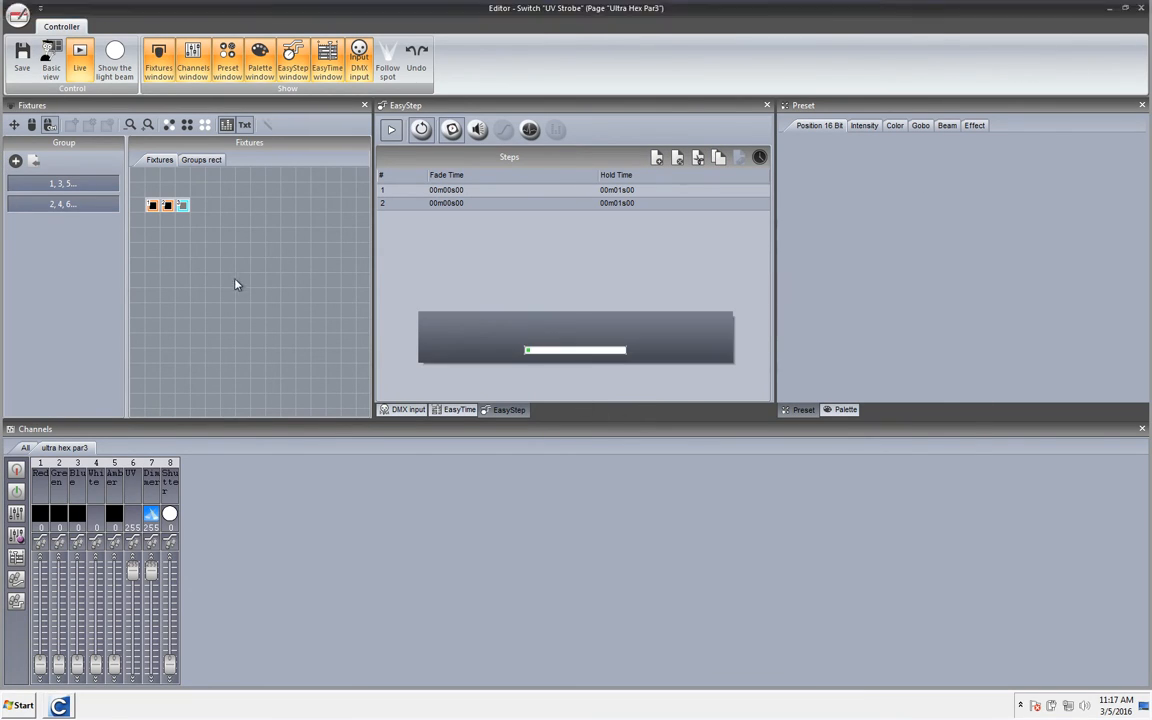
# Add a second step to UV Strobe without linking all channels, link only the UV channel to EasyStep, and set UV to 0 in step 2
pyautogui.doubleClick(84, 300)
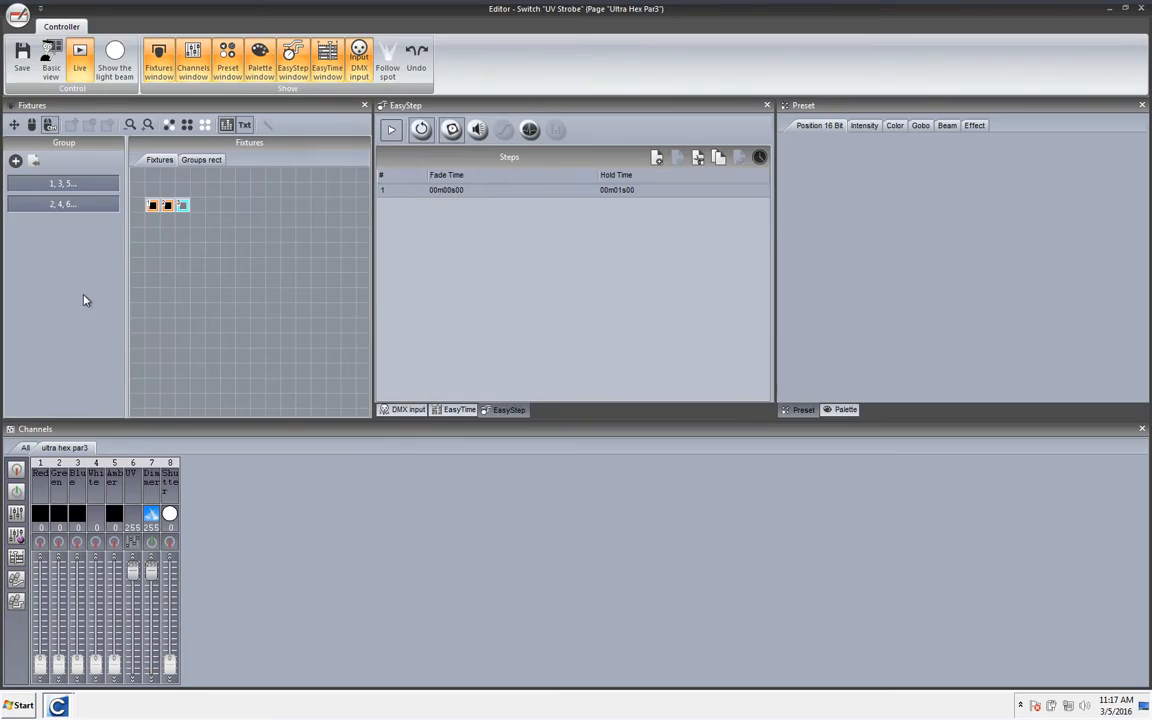
pyautogui.click(656, 158)
pyautogui.click(648, 385)
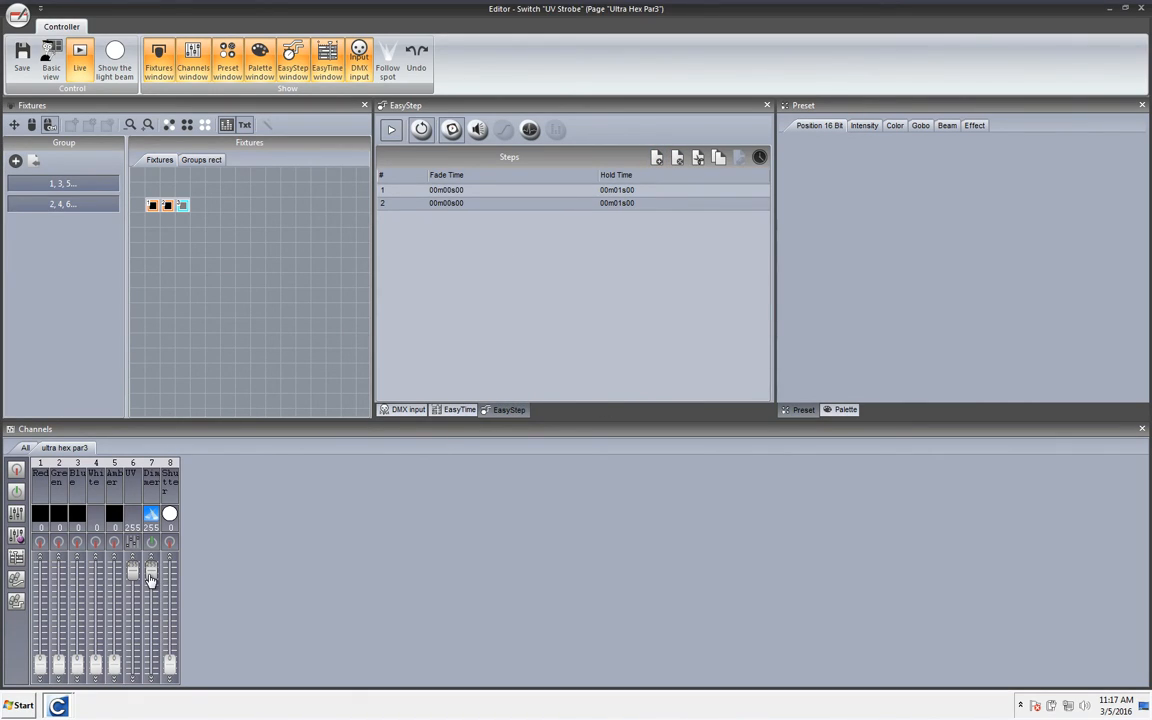
pyautogui.click(421, 194)
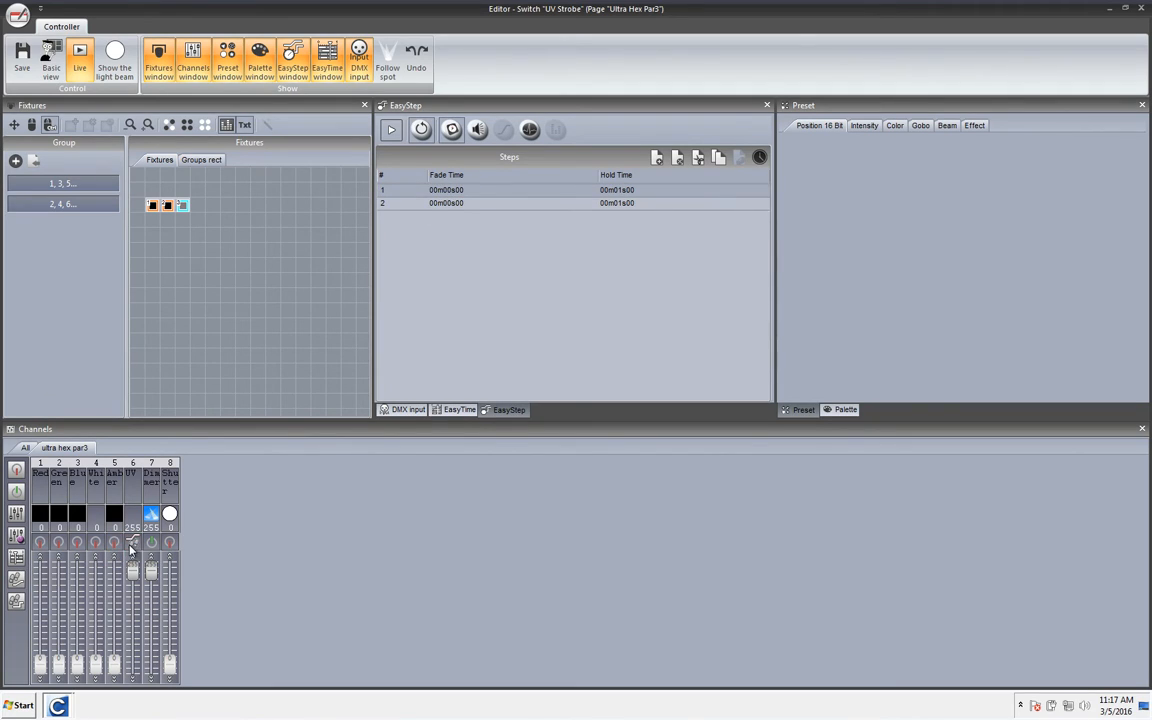
pyautogui.click(446, 205)
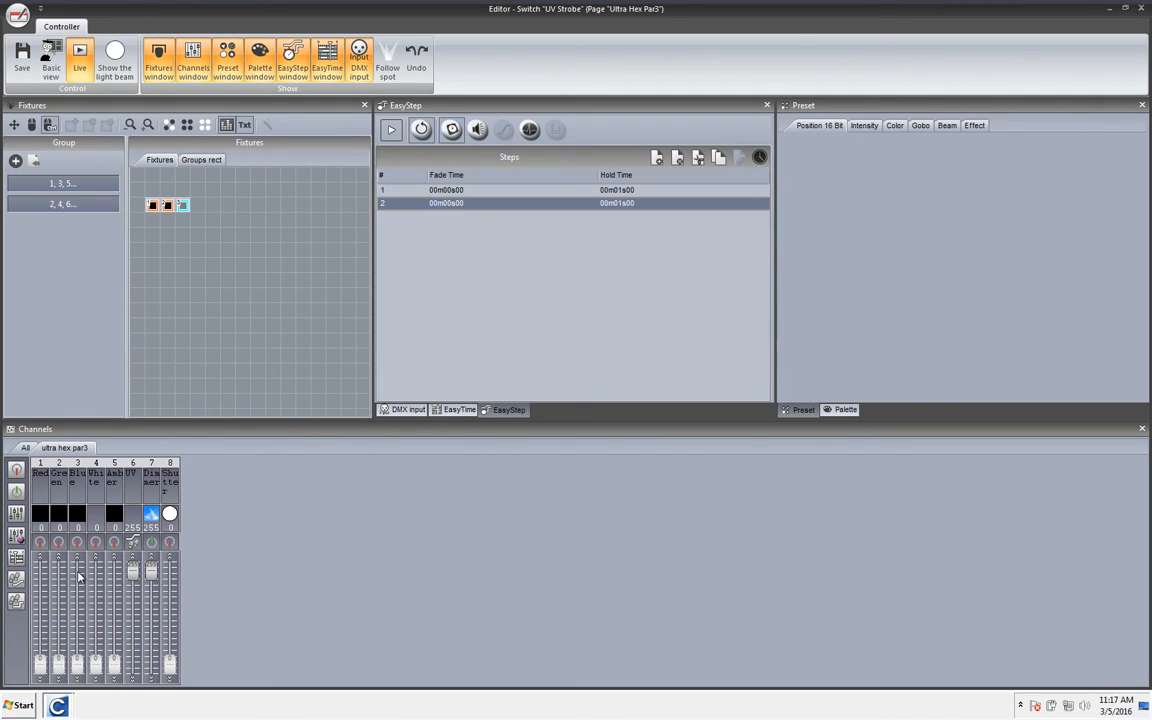
pyautogui.moveTo(138, 572); pyautogui.dragTo(144, 707)
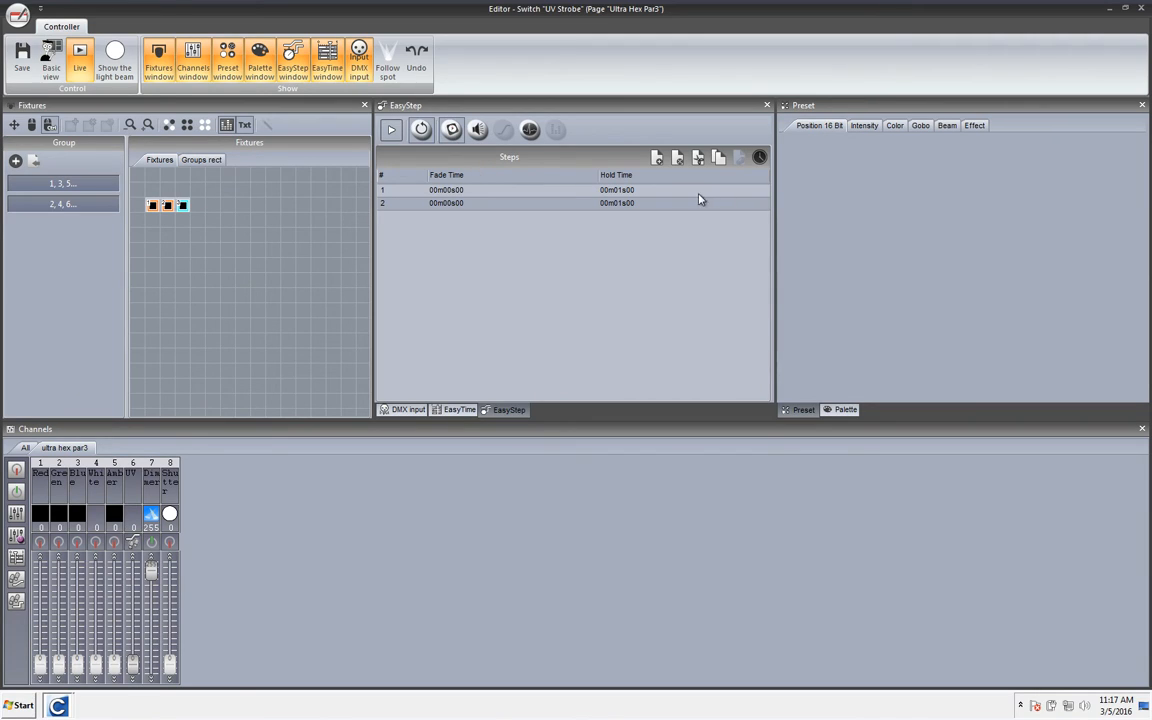
# Set a hold time of 00m 00s 04 for all UV Strobe steps, and save the switch when closing the editor
pyautogui.click(759, 157)
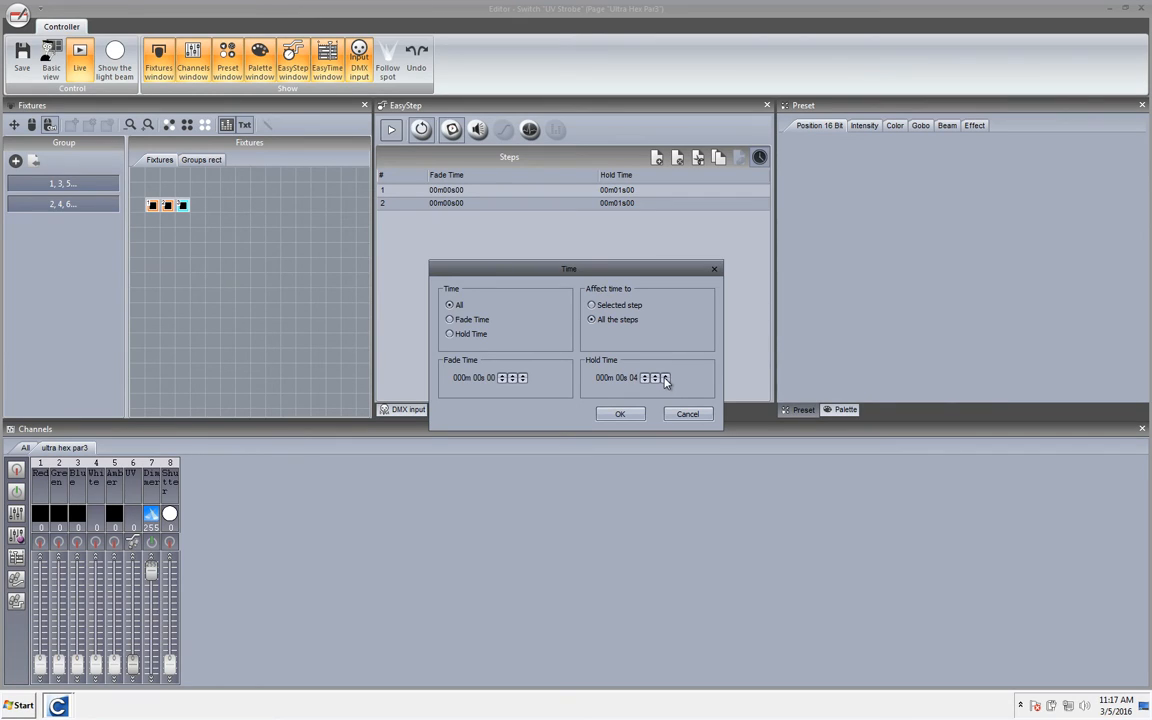
pyautogui.click(619, 414)
pyautogui.click(1141, 8)
pyautogui.click(517, 375)
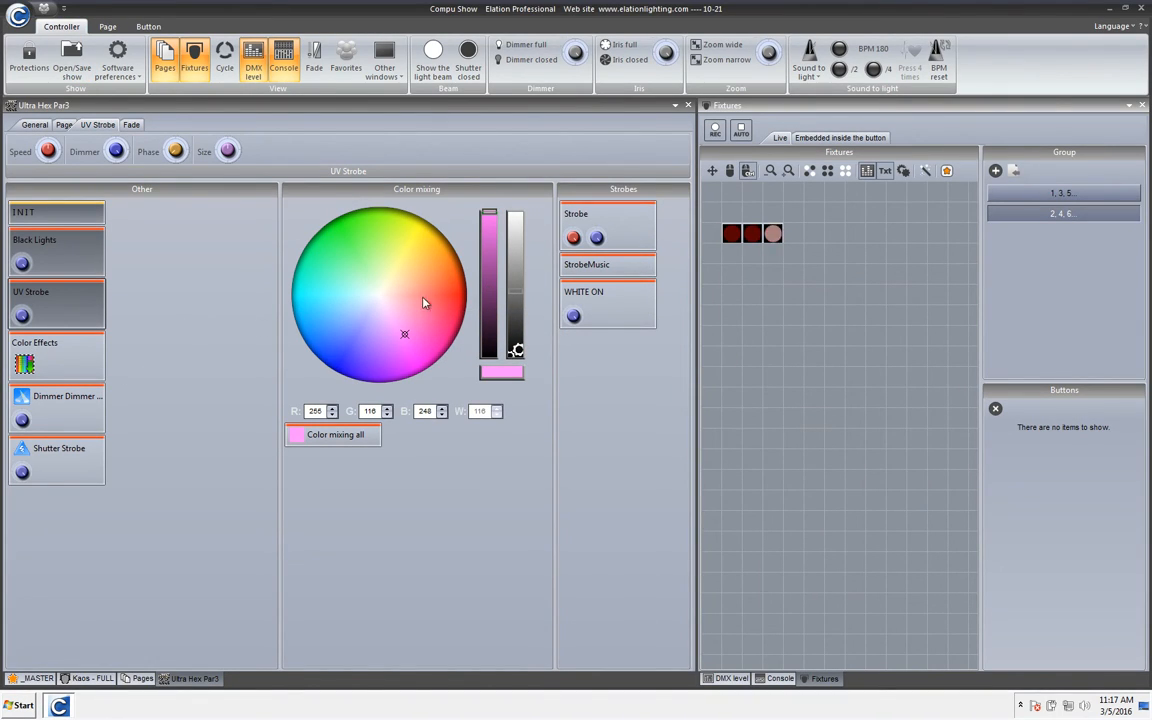
# Disable the option "The switch is always ON" in the UV Strobe switch's settings
pyautogui.rightClick(80, 309)
pyautogui.click(110, 361)
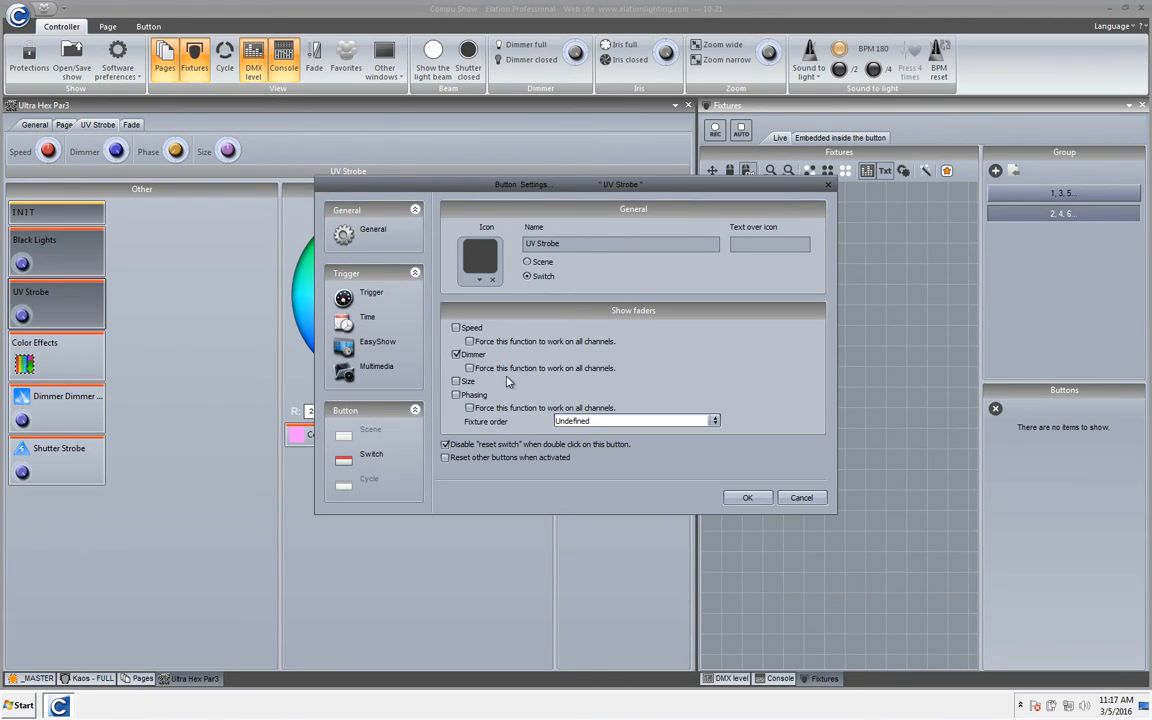
pyautogui.click(372, 454)
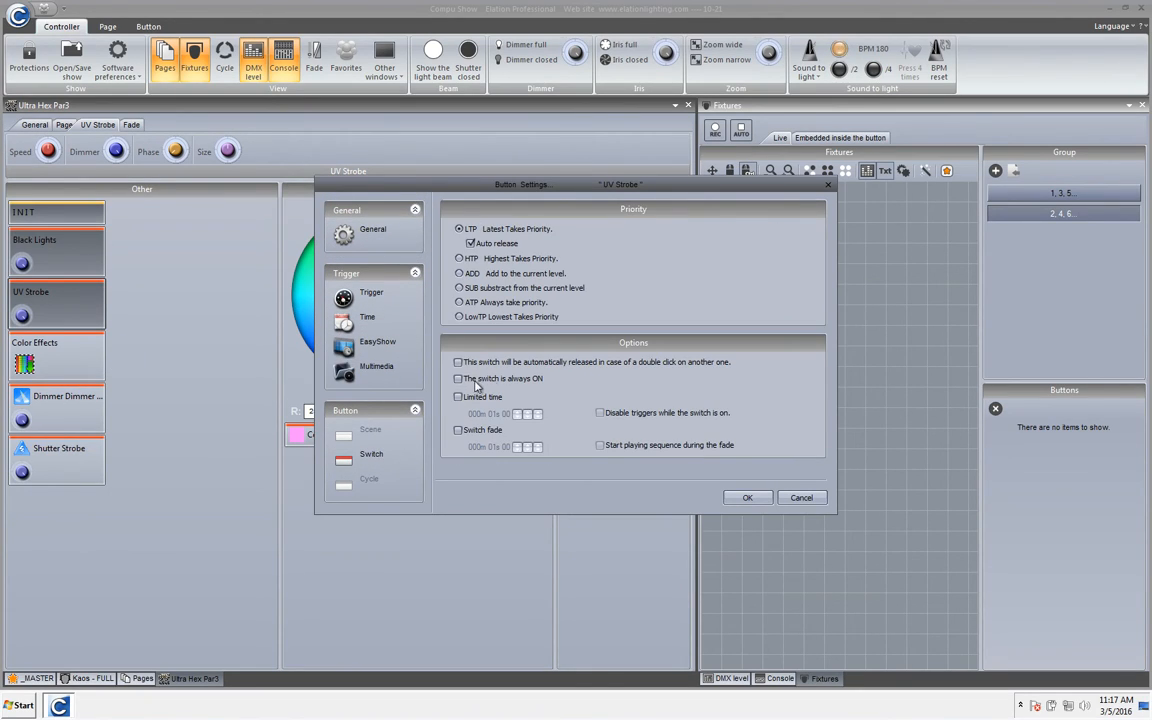
pyautogui.click(747, 497)
# Test the UV Strobe switch with its dimmer at up to 100%, turn it off, and select the Black Lights switch
pyautogui.click(76, 271)
pyautogui.click(14, 295)
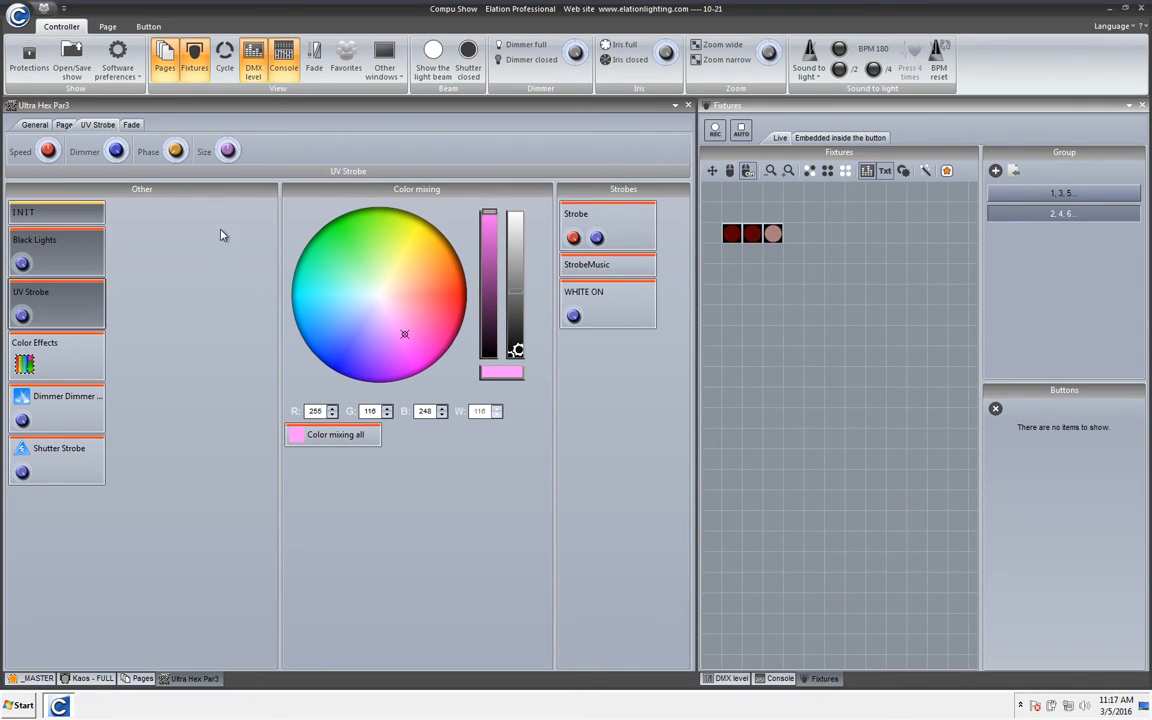
pyautogui.click(22, 315)
pyautogui.scroll(8, 27, 314)
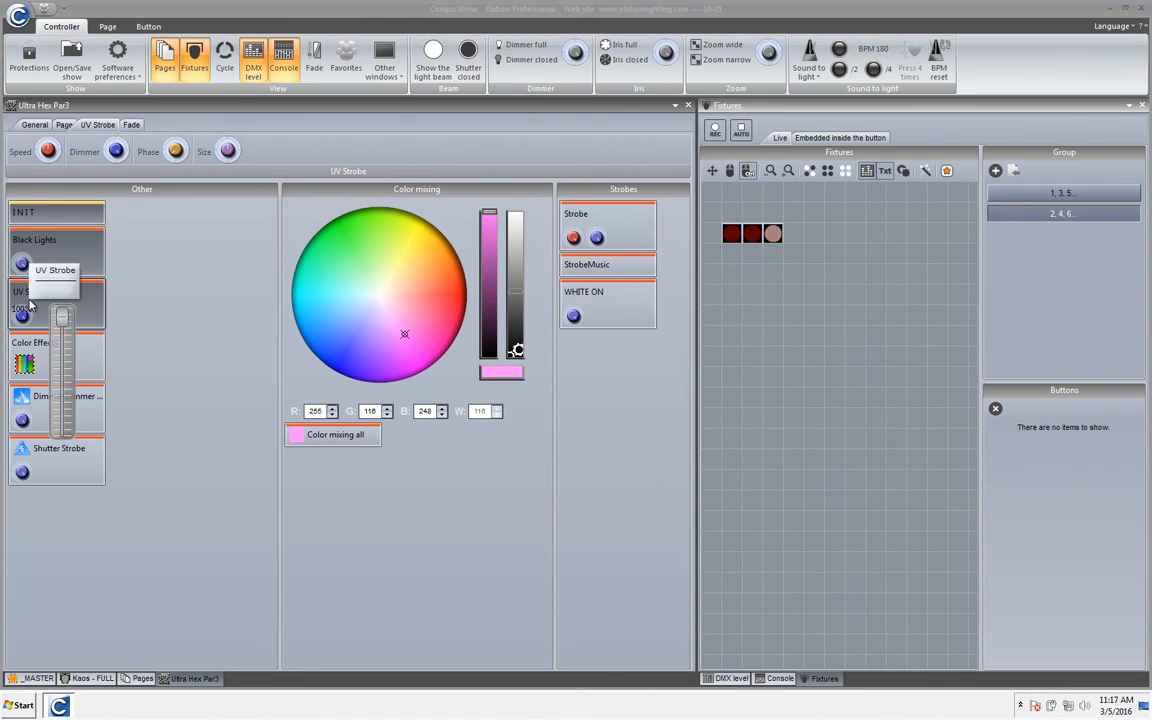
pyautogui.scroll(-2, 28, 304)
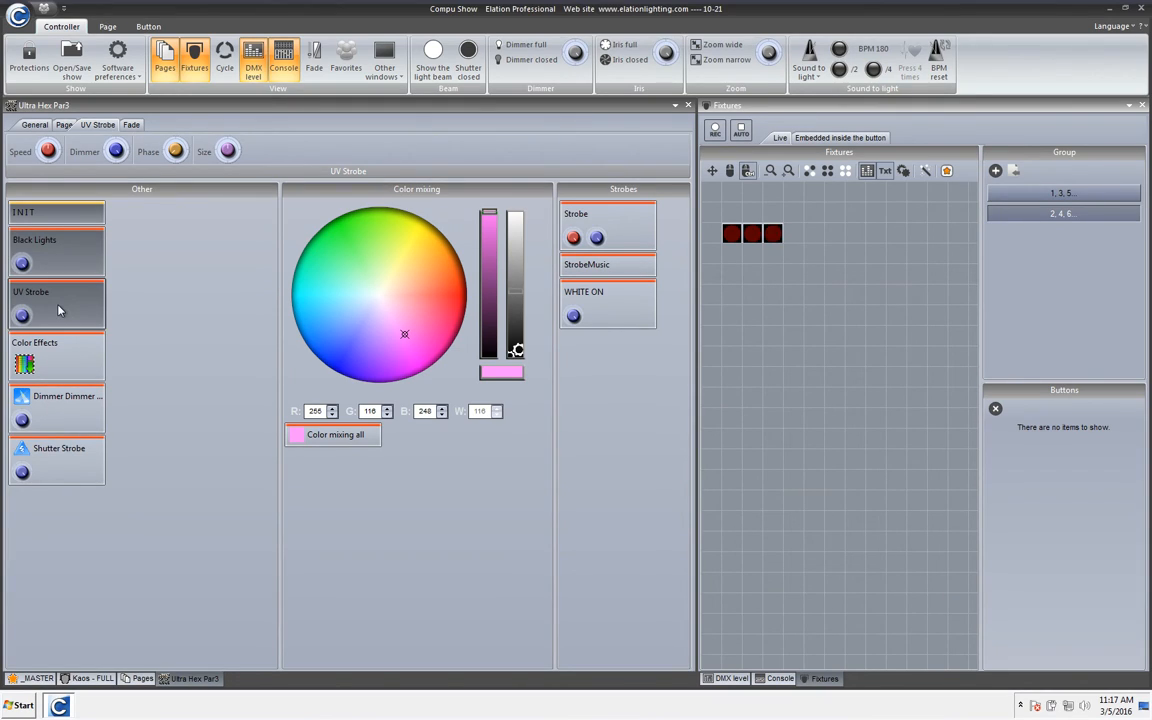
pyautogui.click(53, 306)
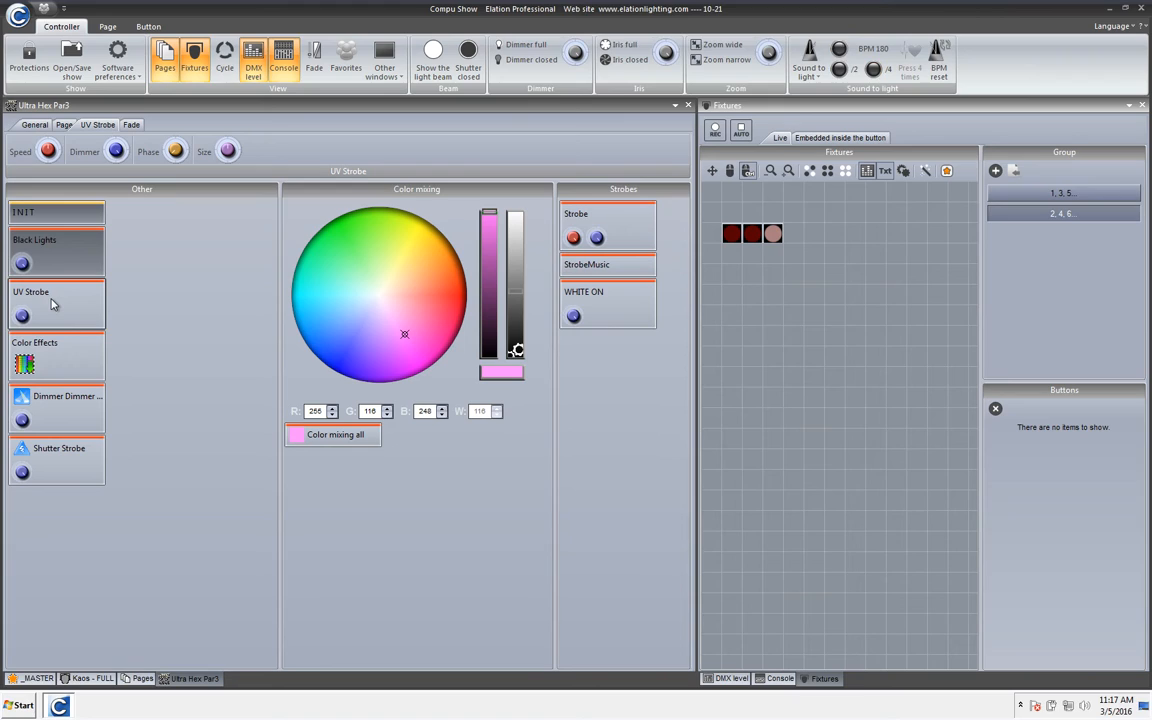
pyautogui.click(55, 250)
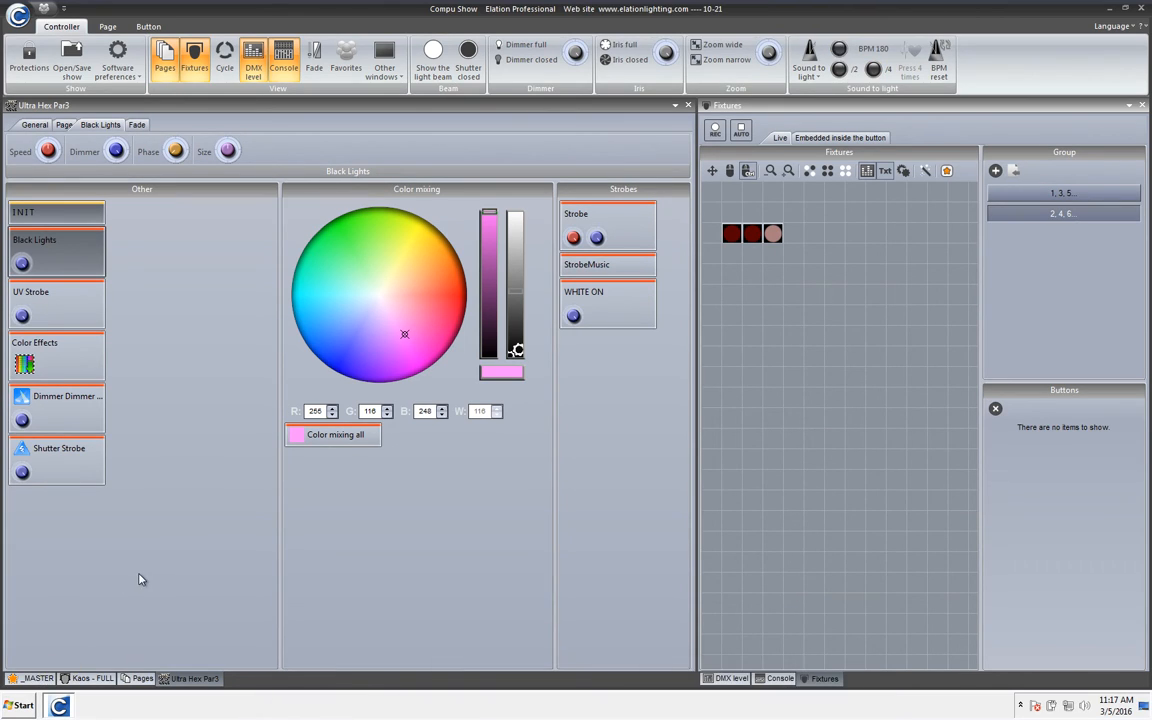
# Adjust the STROBE speed on the _MASTER page, and activate the solid red color with its dimmer raised
pyautogui.click(36, 679)
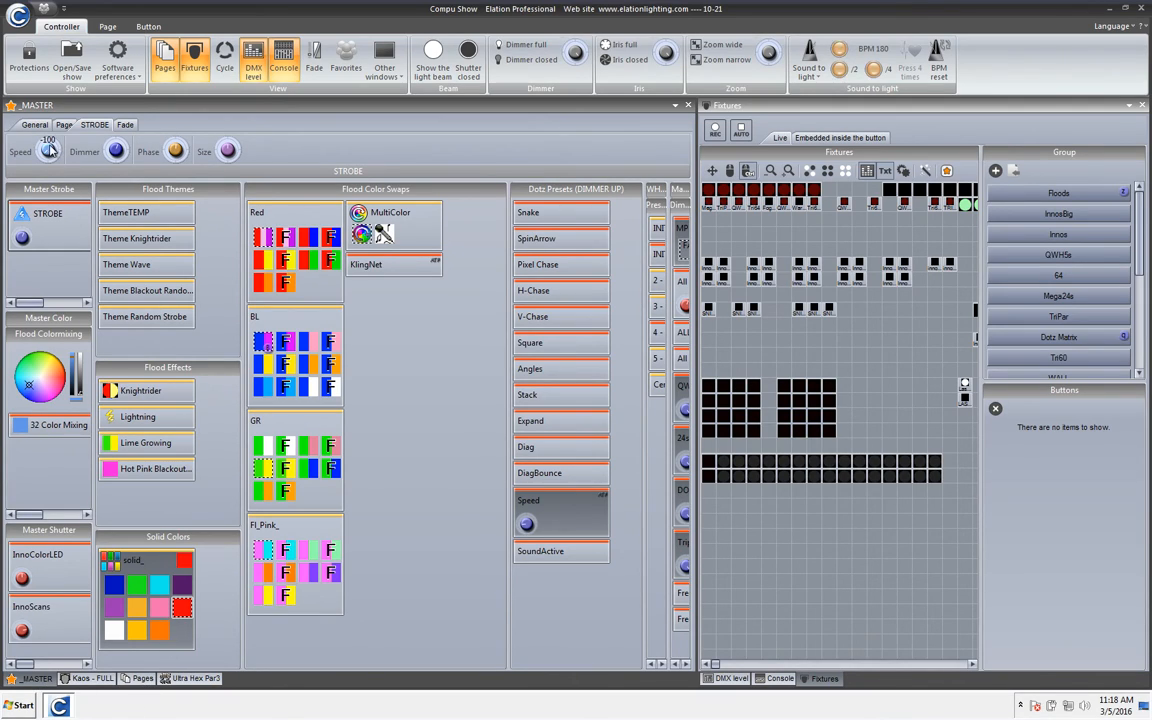
pyautogui.moveTo(49, 151); pyautogui.dragTo(55, 126)
pyautogui.click(183, 609)
pyautogui.moveTo(115, 150); pyautogui.dragTo(117, 92)
# Activate WHITE ON on the Ultra Hex Par3 page over the red scene, vary its dimmer through 47%, and turn it off
pyautogui.click(185, 678)
pyautogui.click(606, 314)
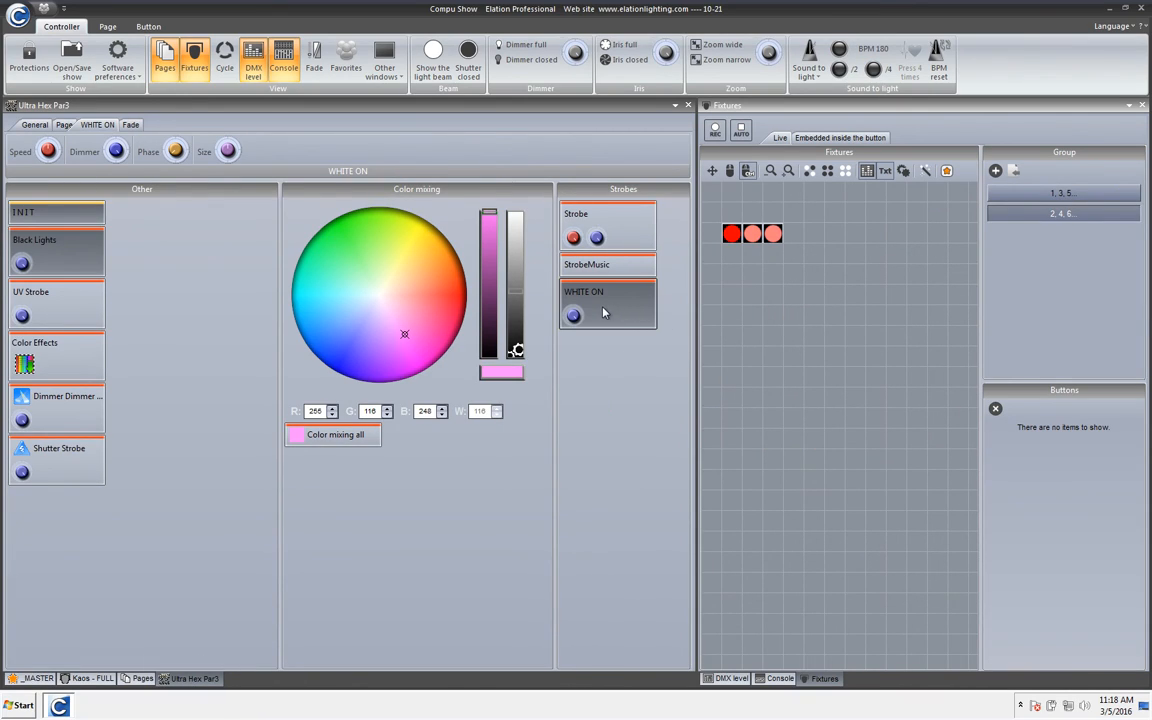
pyautogui.click(573, 316)
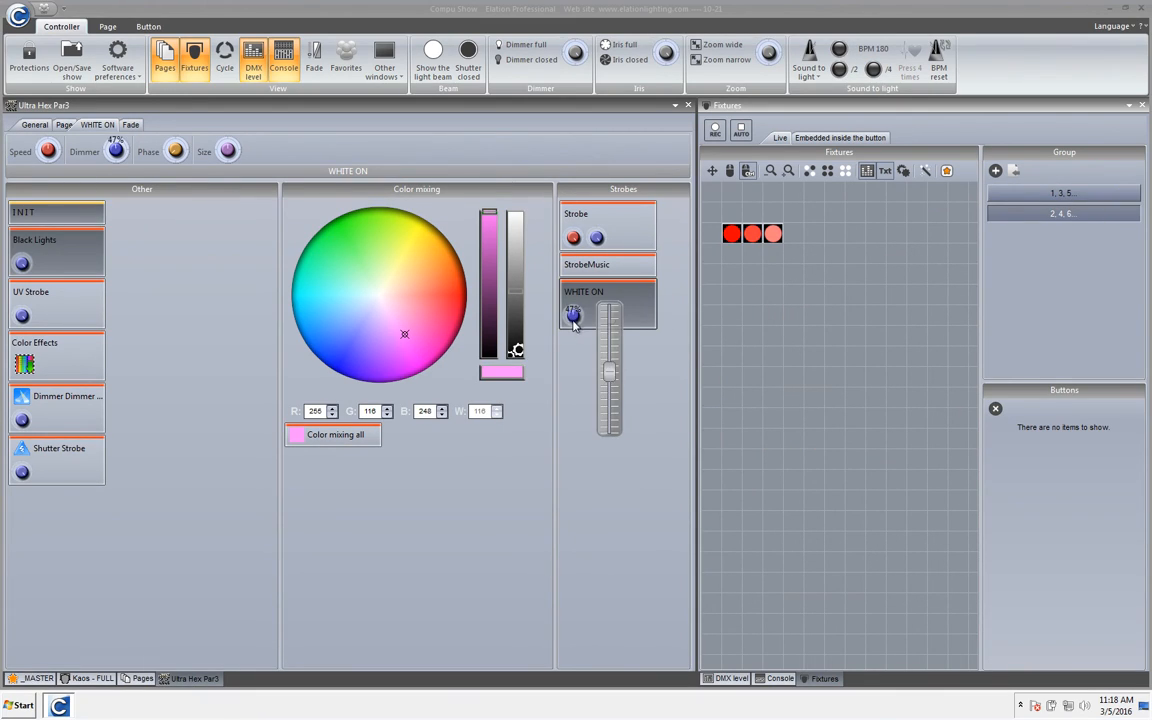
pyautogui.click(619, 216)
# Vary the Black Lights dimmer down to about 4%, and try the UV Strobe switch over the red scene
pyautogui.click(79, 264)
pyautogui.click(22, 263)
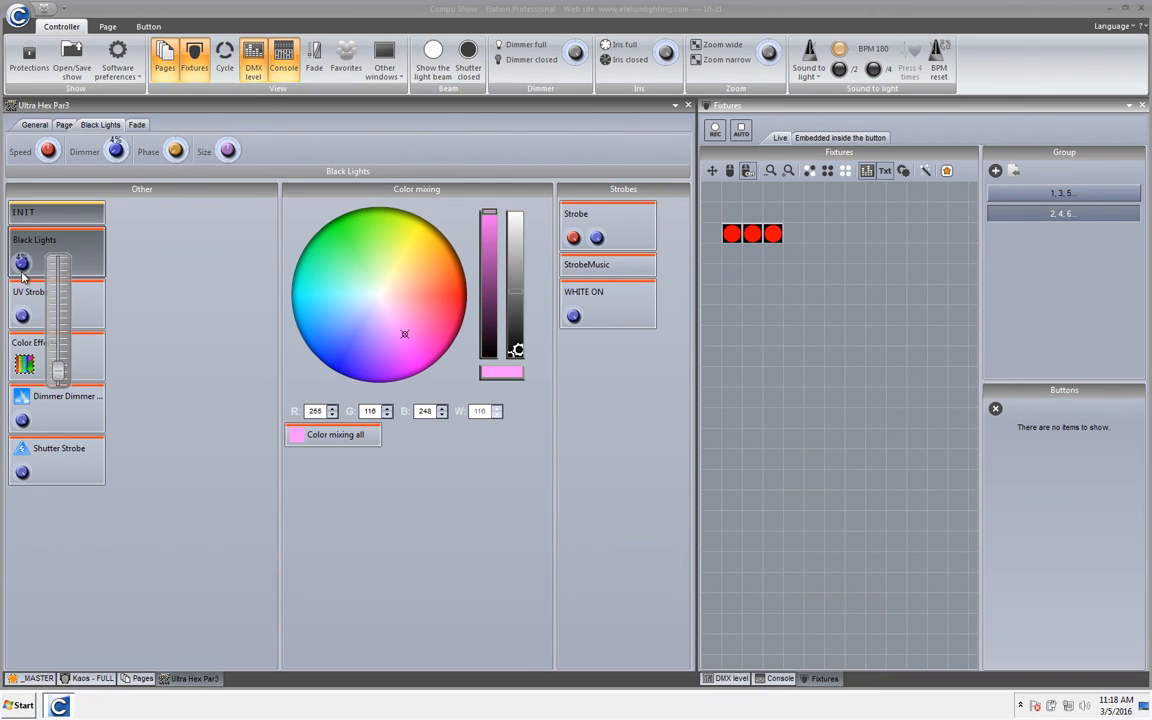
pyautogui.click(59, 312)
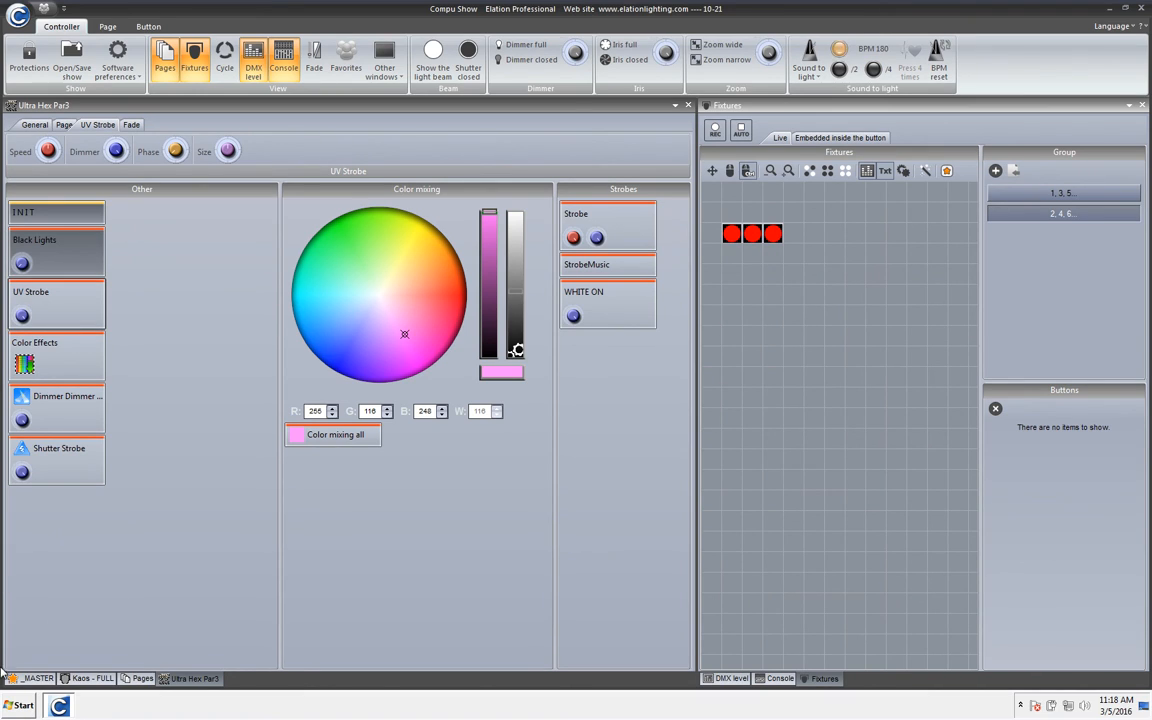
# Compare how the solid red scene shows on the fixtures of the _MASTER and Ultra Hex Par3 pages
pyautogui.click(33, 678)
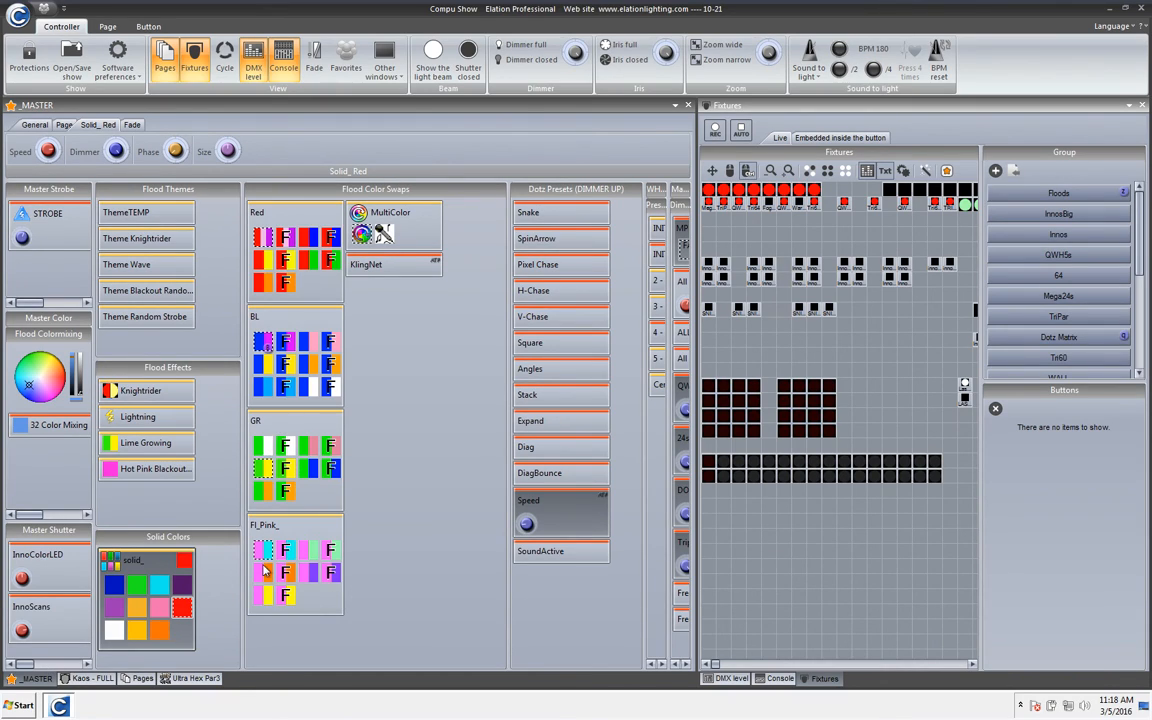
pyautogui.click(200, 680)
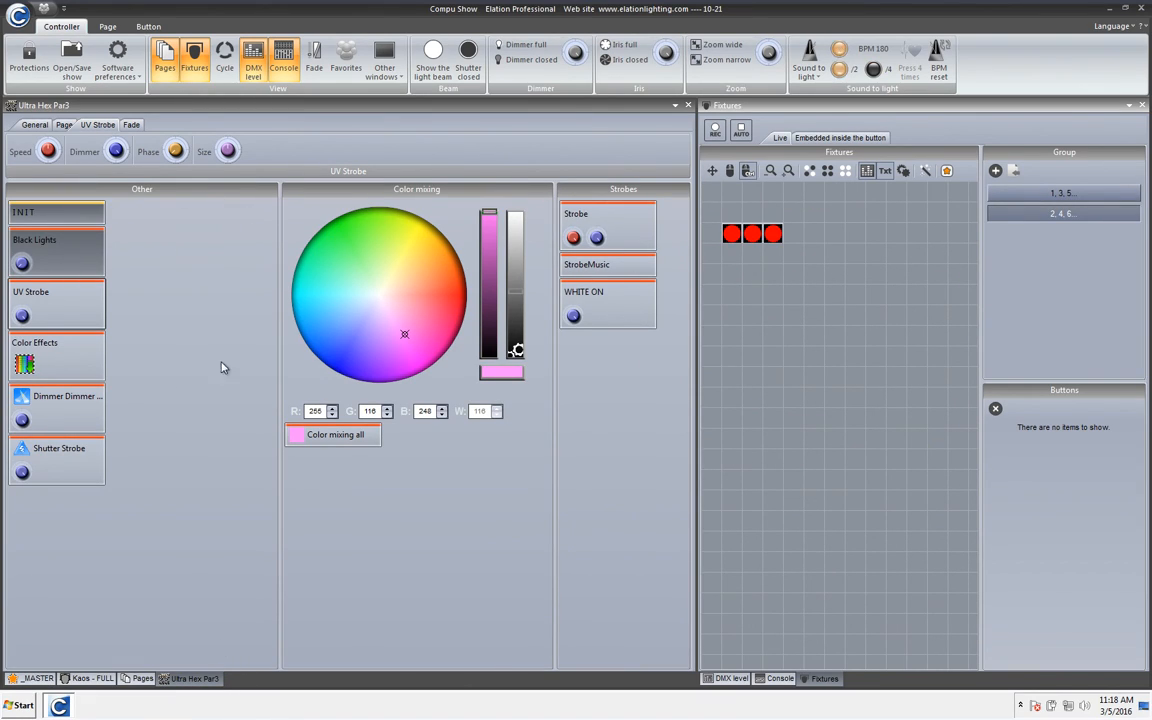
pyautogui.click(37, 679)
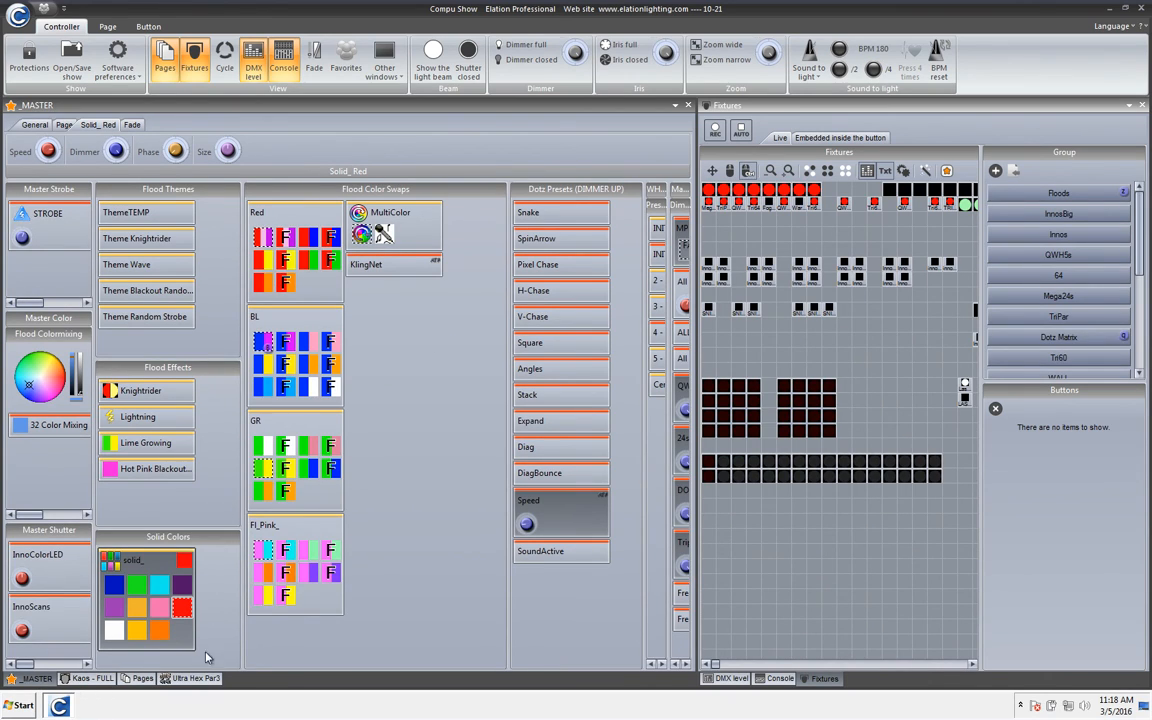